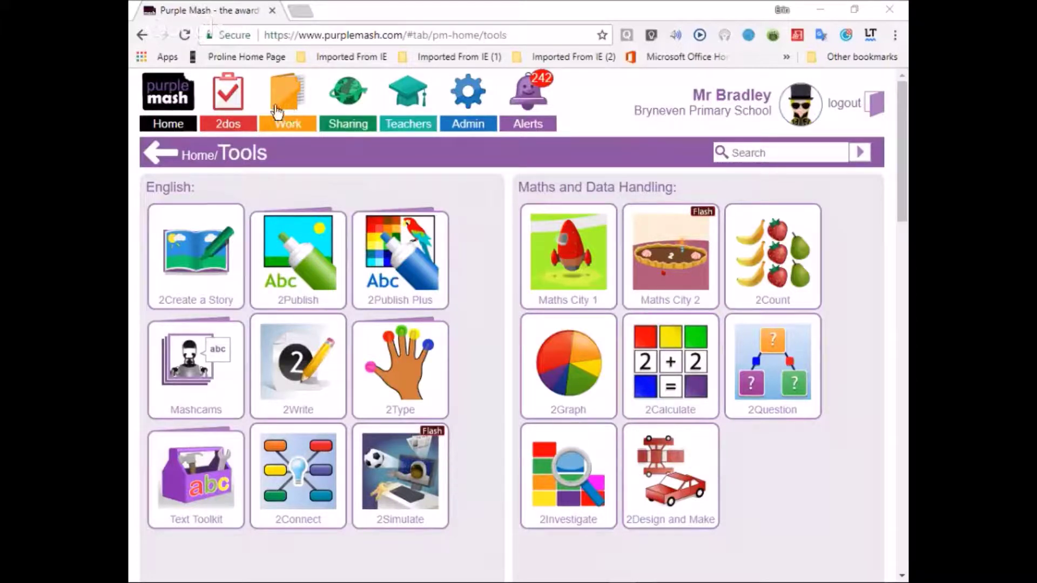
In the Work file browser, expand Class, scroll the class folders and open Gr 5D
click(290, 125)
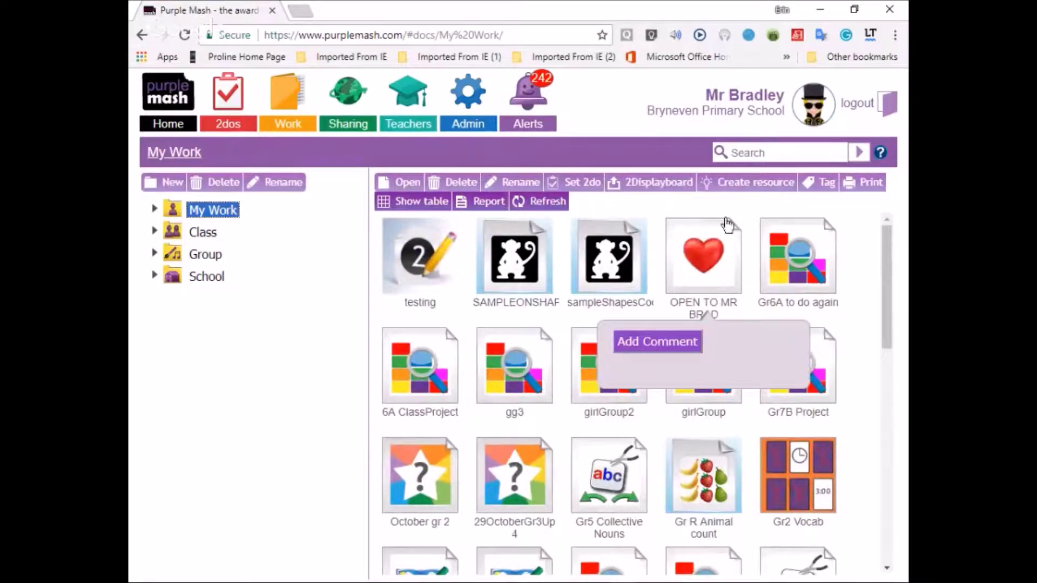
mouse_move(419, 238)
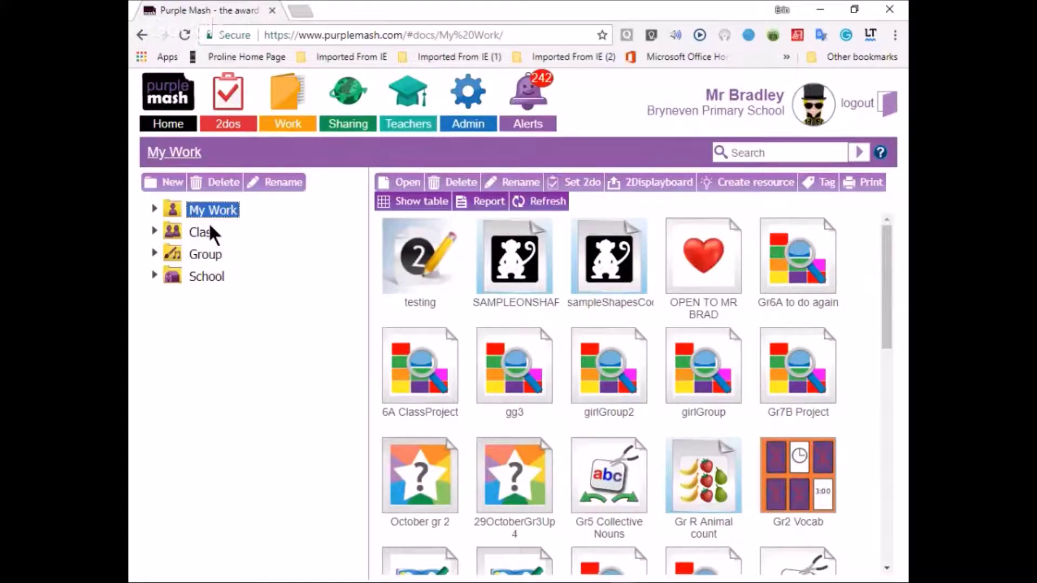
click(153, 233)
drag(352, 249, 382, 446)
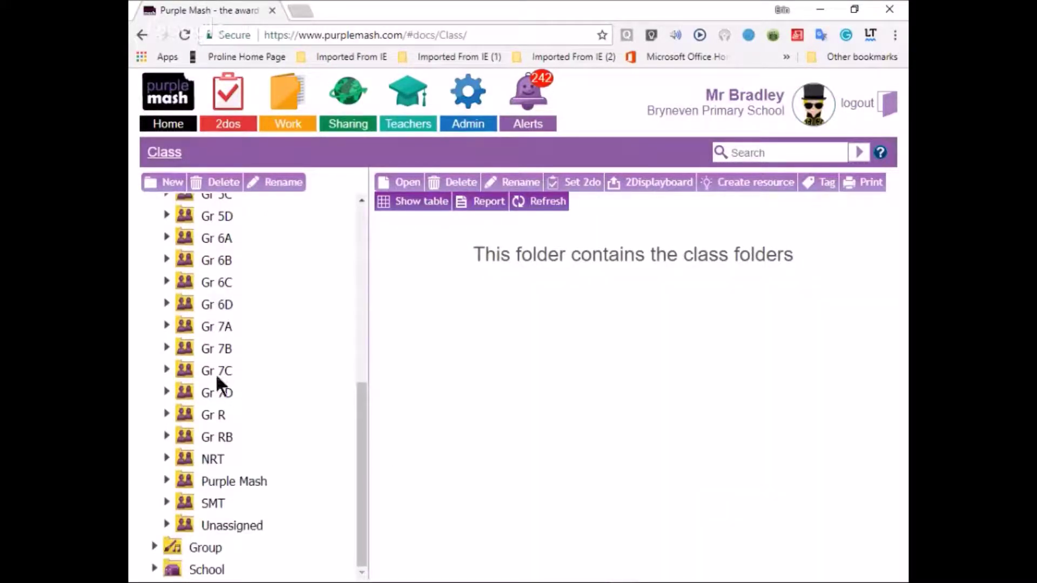
click(166, 216)
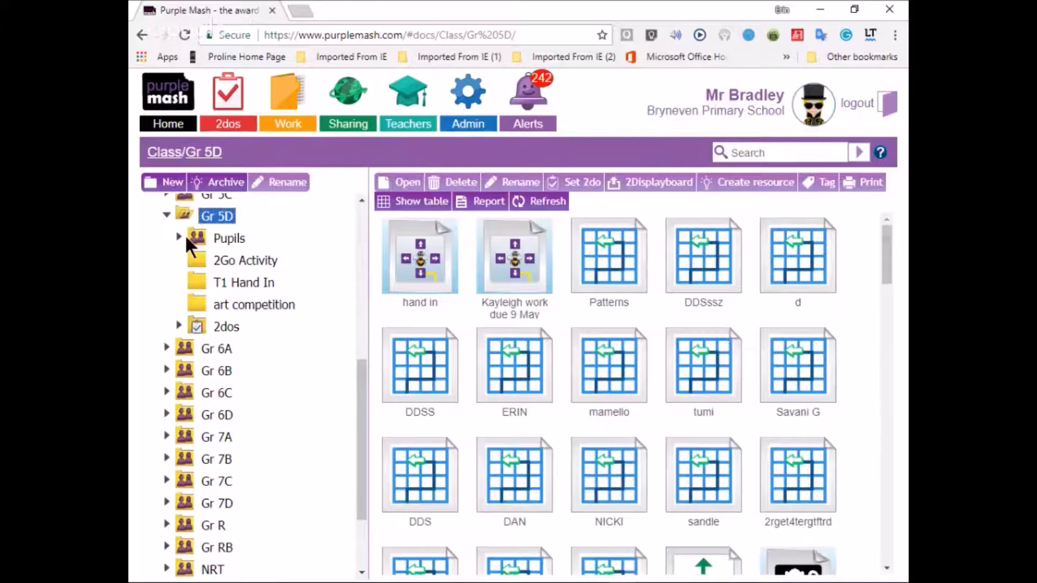
Open Gr 5D's empty 2Go Activity subfolder
click(238, 264)
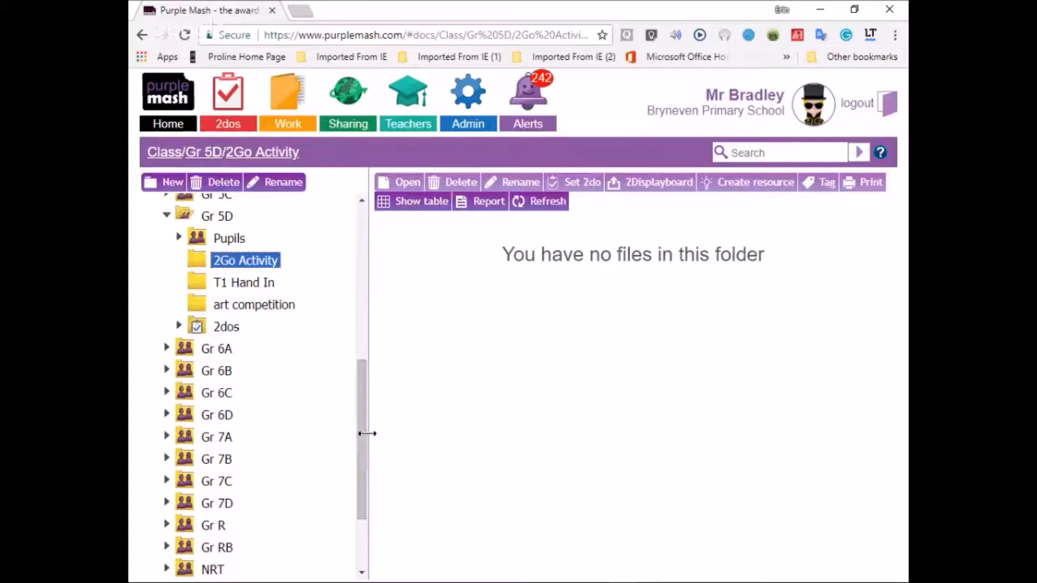
drag(364, 430, 361, 275)
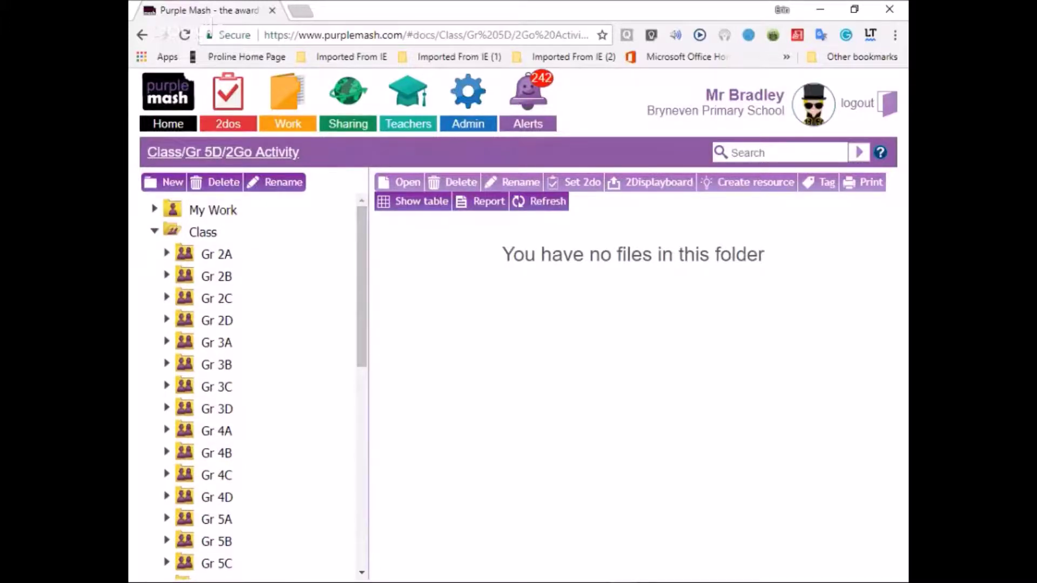
Go back to the Purple Mash home page and launch 2Go from the Tools apps
click(175, 111)
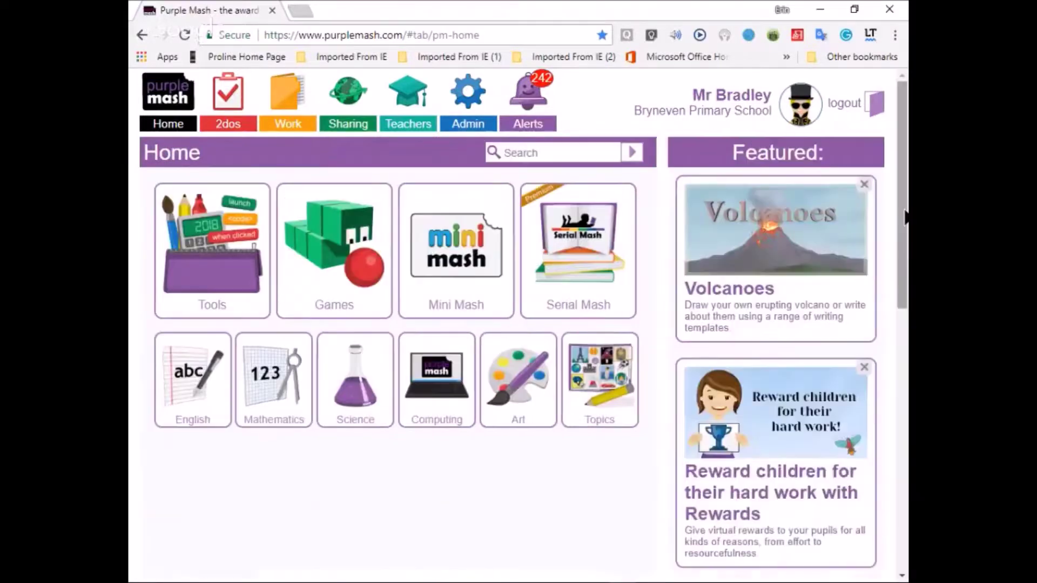
scroll(900, 223, down, 1)
click(254, 259)
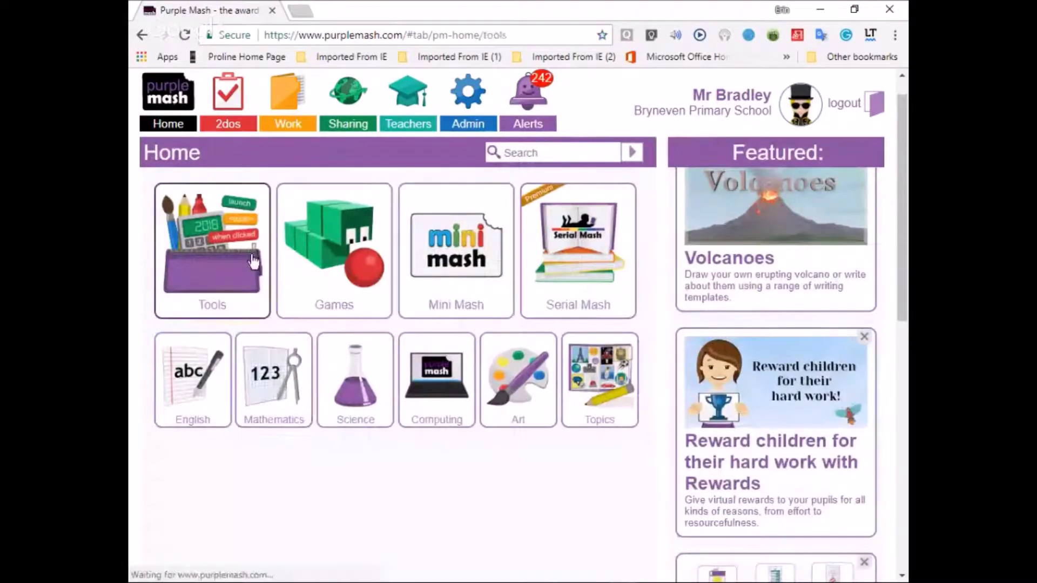
scroll(637, 264, down, 8)
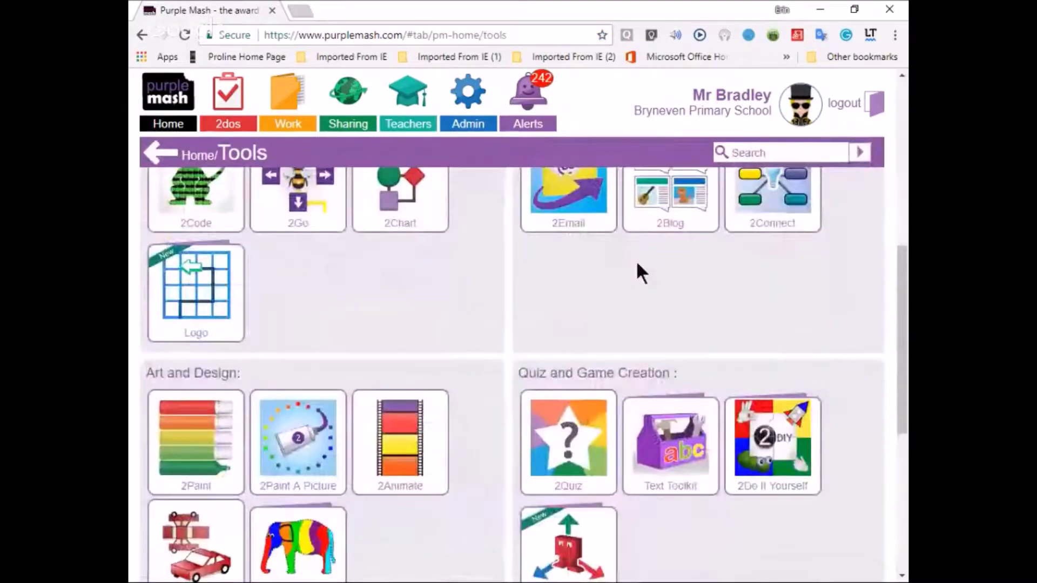
click(310, 197)
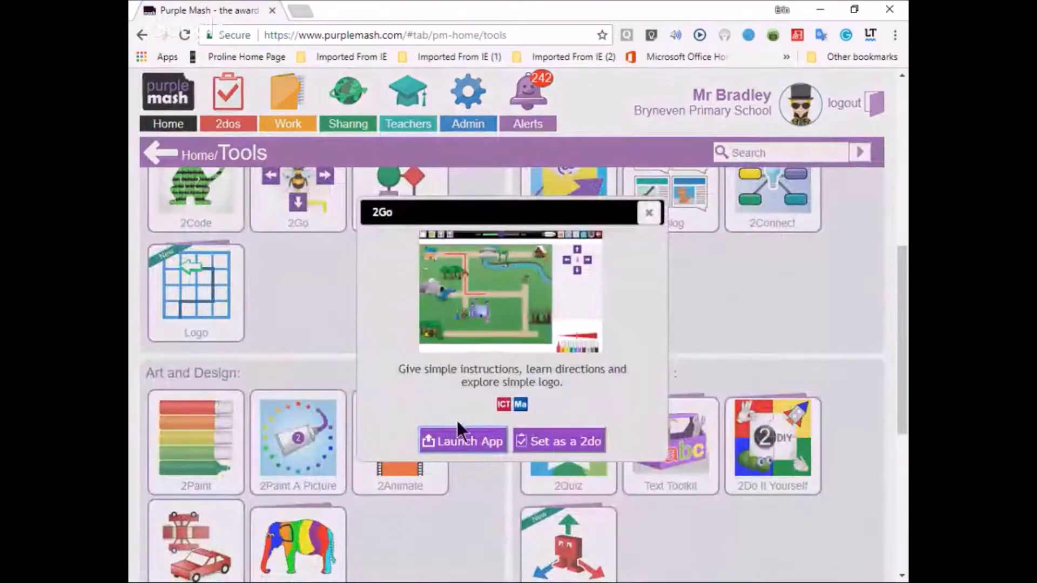
click(461, 441)
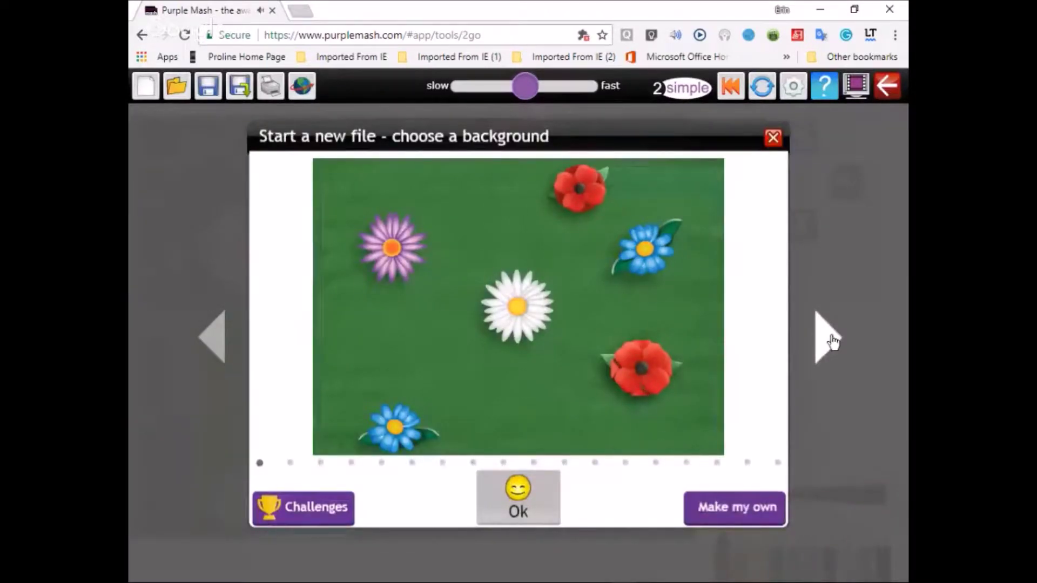
Page past the space maze and underwater backgrounds and start the file on the race track
click(829, 338)
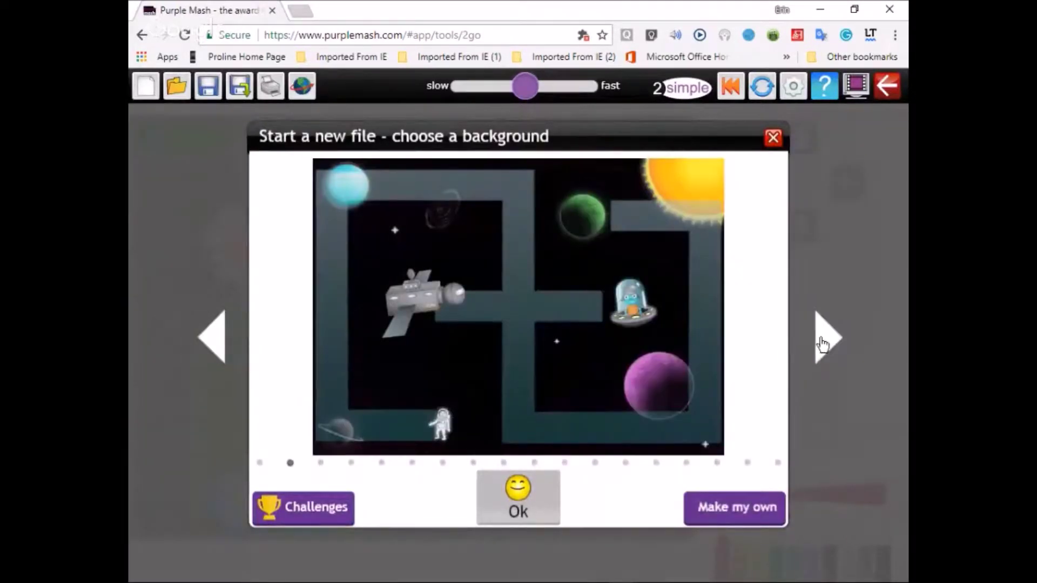
click(829, 339)
click(829, 339)
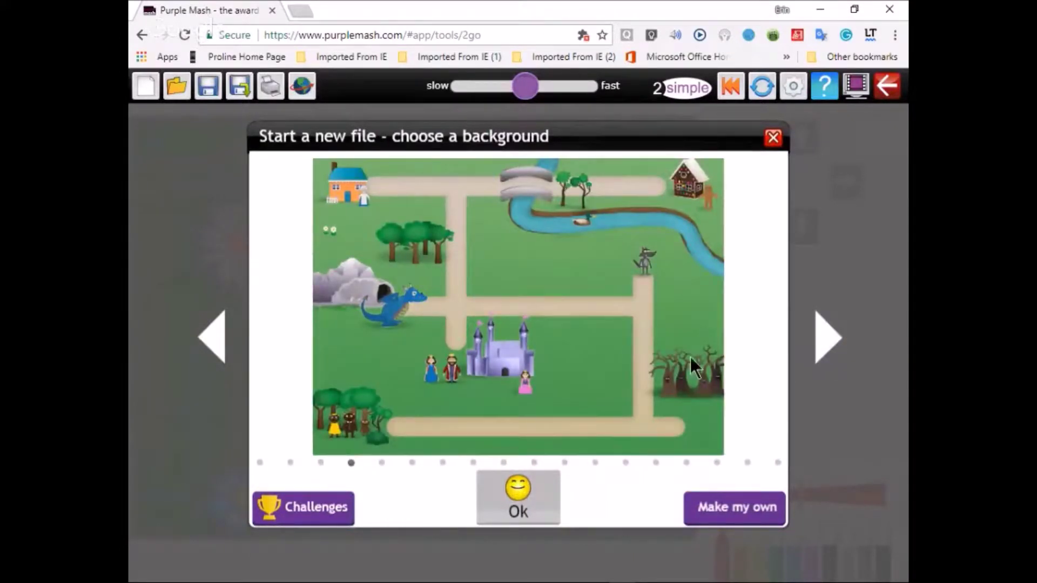
click(831, 338)
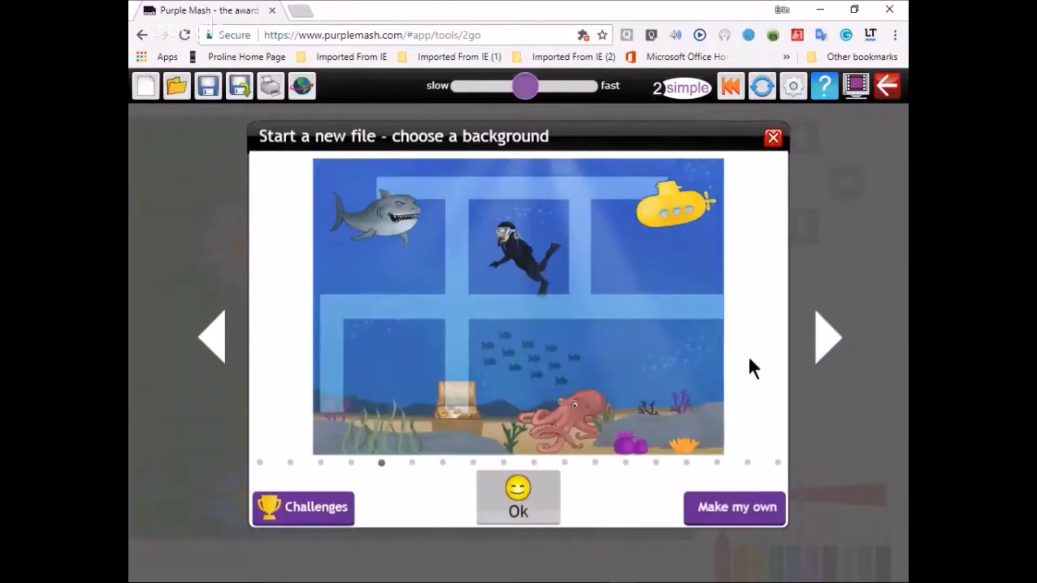
click(827, 346)
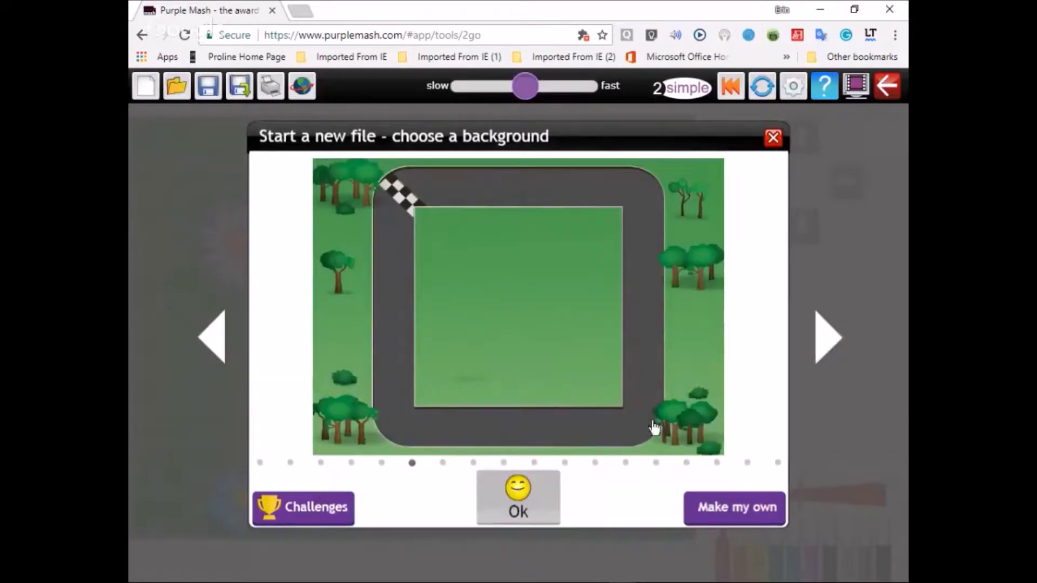
click(527, 490)
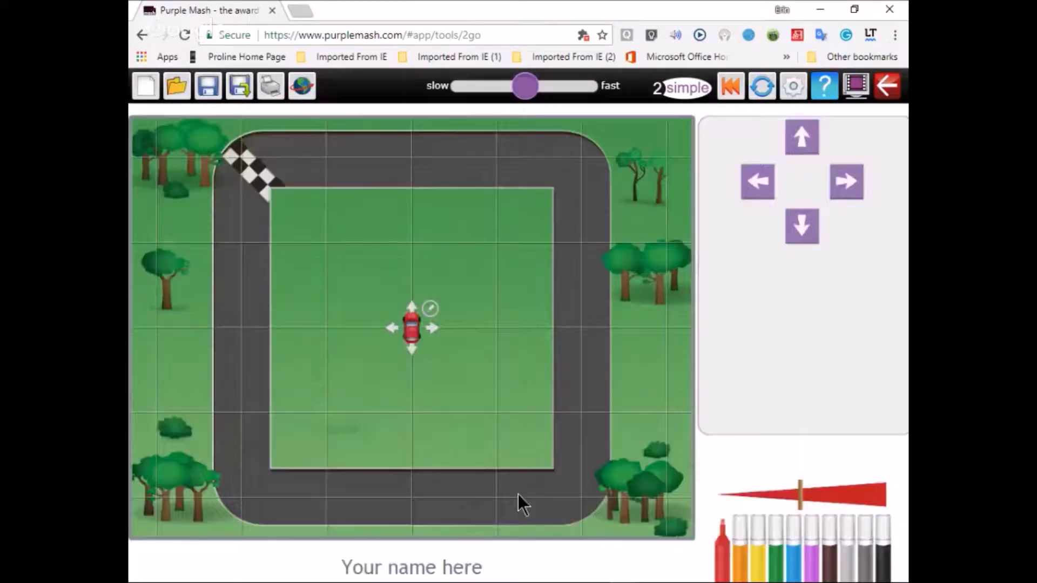
Drag the car onto the checkered start line at the top left
drag(412, 328, 281, 205)
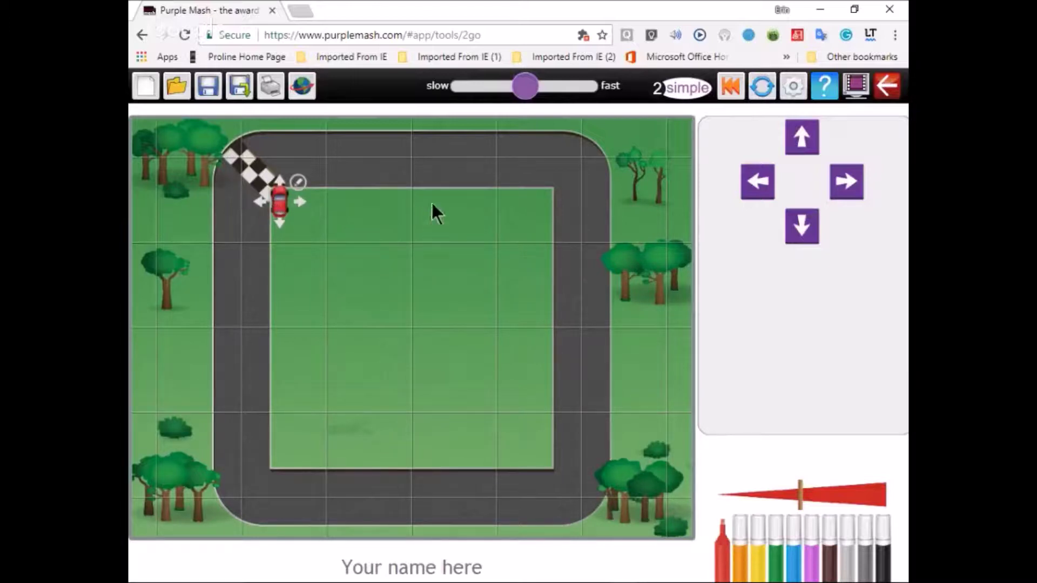
drag(279, 204, 244, 162)
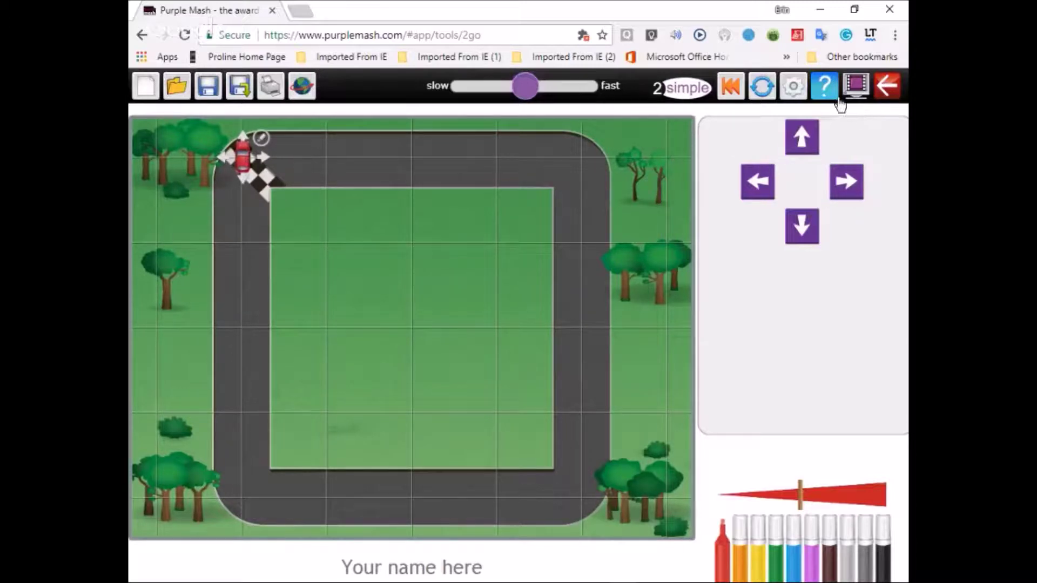
click(793, 89)
Turn on Allow programming in General settings and switch to flowchart programming mode
click(450, 142)
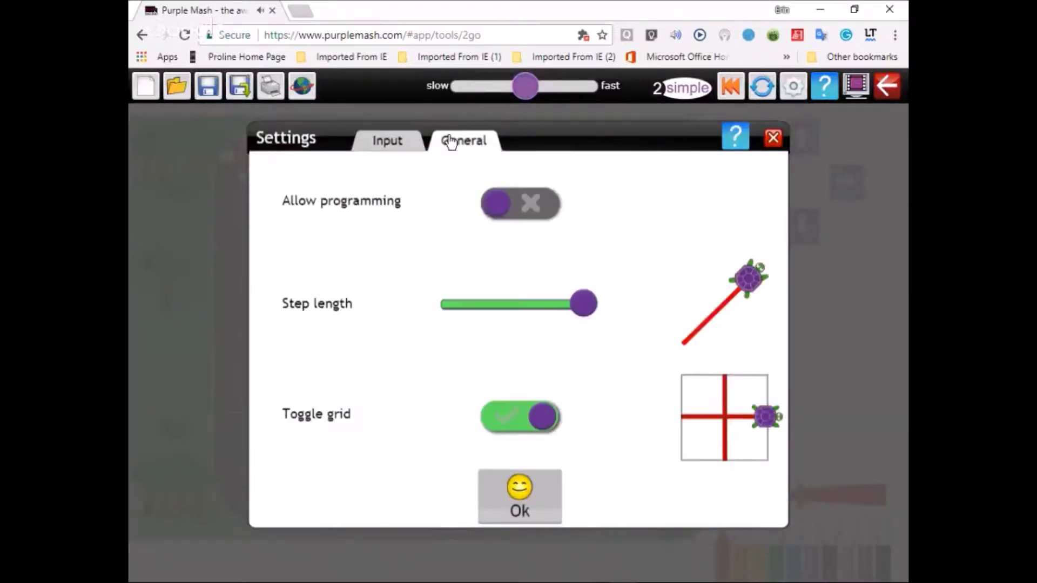
click(496, 202)
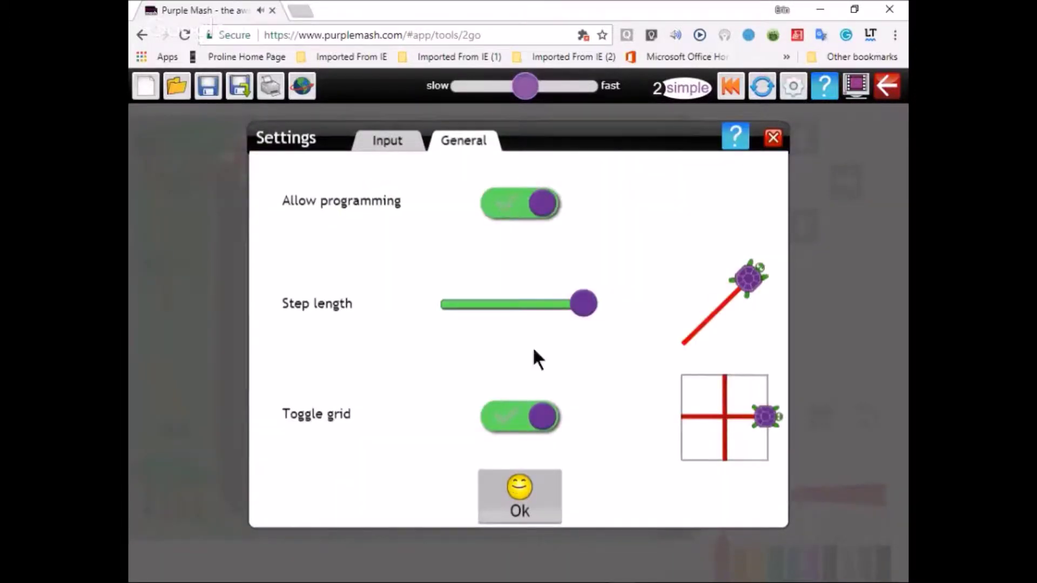
click(549, 506)
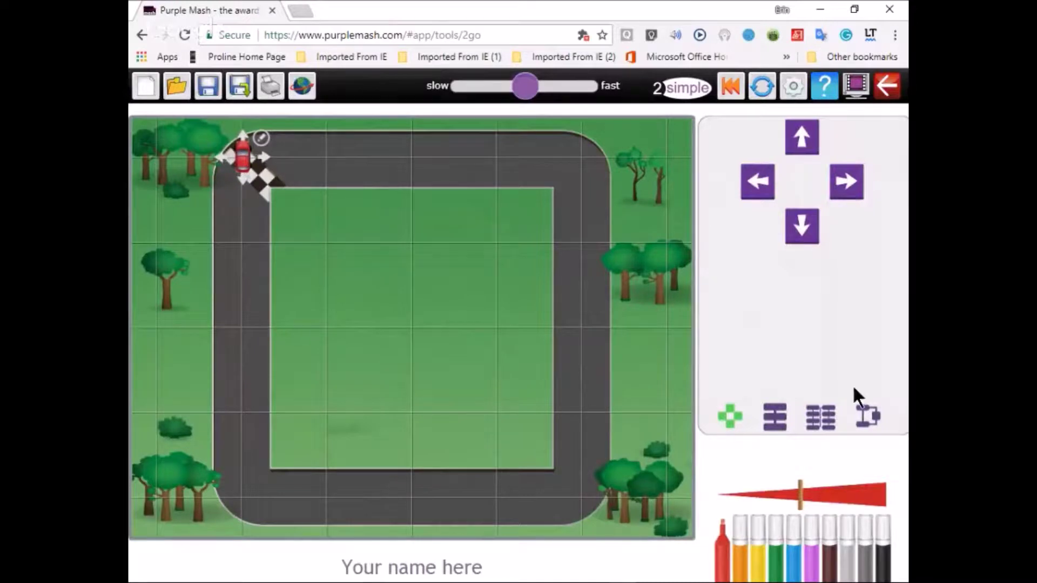
click(868, 416)
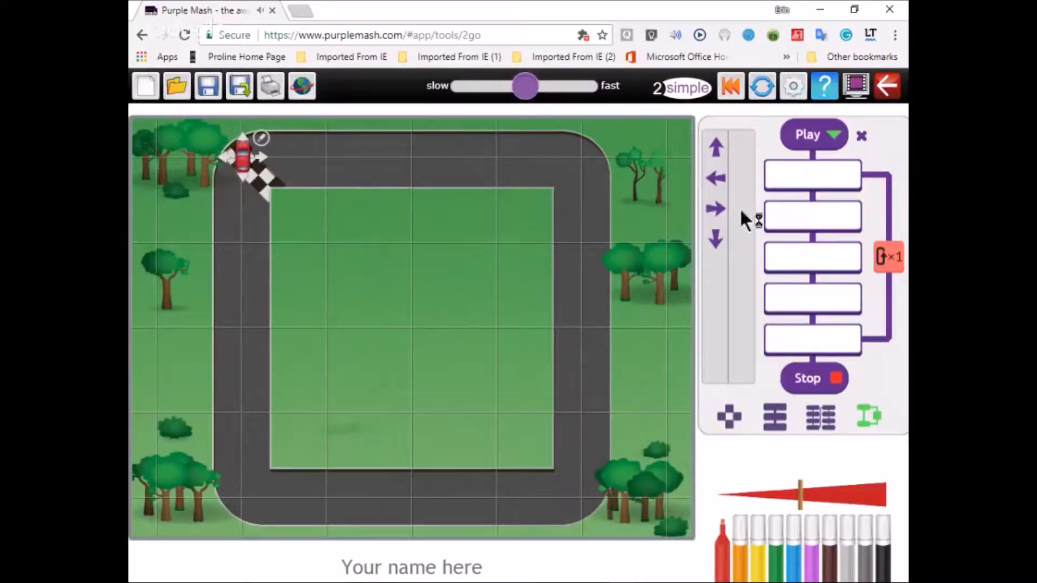
Fill the four program blocks with move-right commands, using a two-column layout
drag(715, 208, 810, 176)
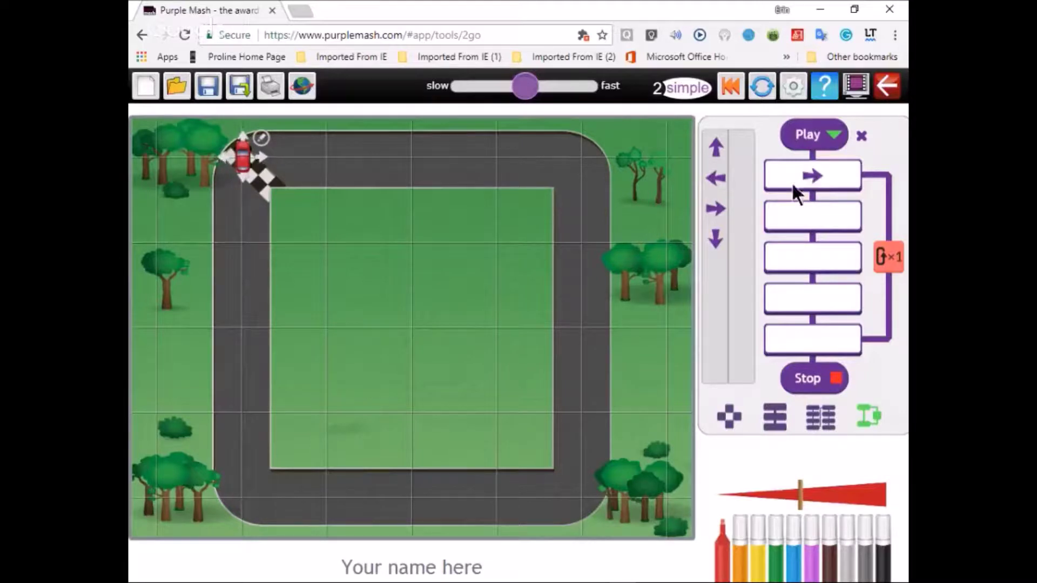
click(814, 420)
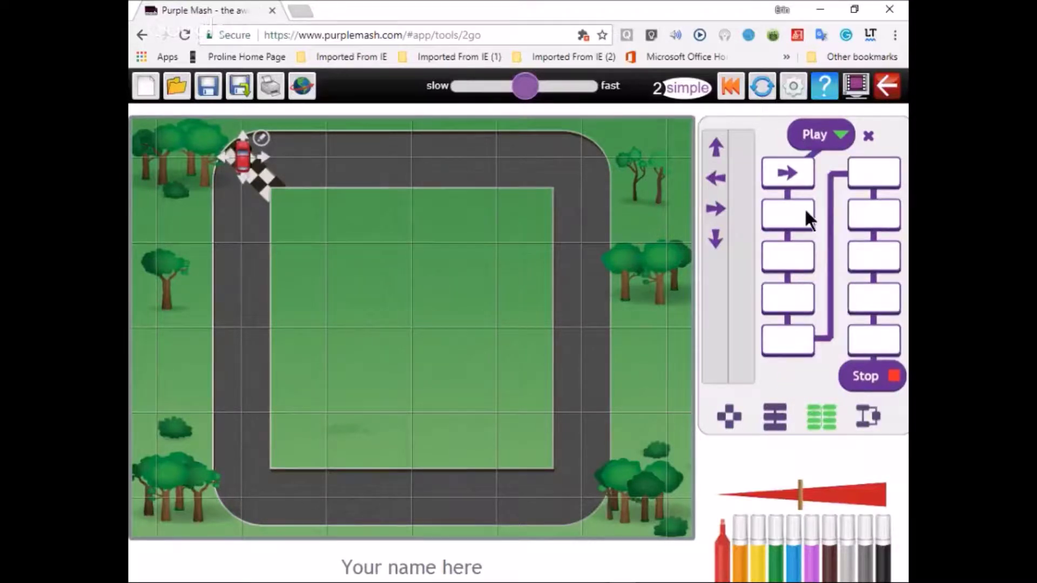
drag(715, 209, 789, 215)
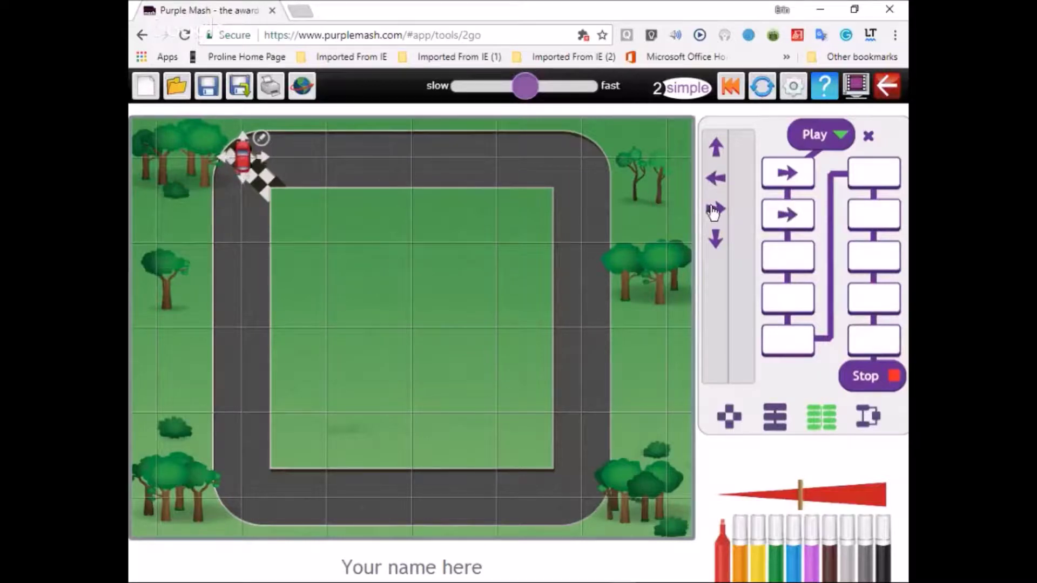
drag(715, 209, 788, 264)
drag(716, 209, 788, 300)
Try the single-column and two-column layouts, ending on the repeat-loop layout
click(873, 420)
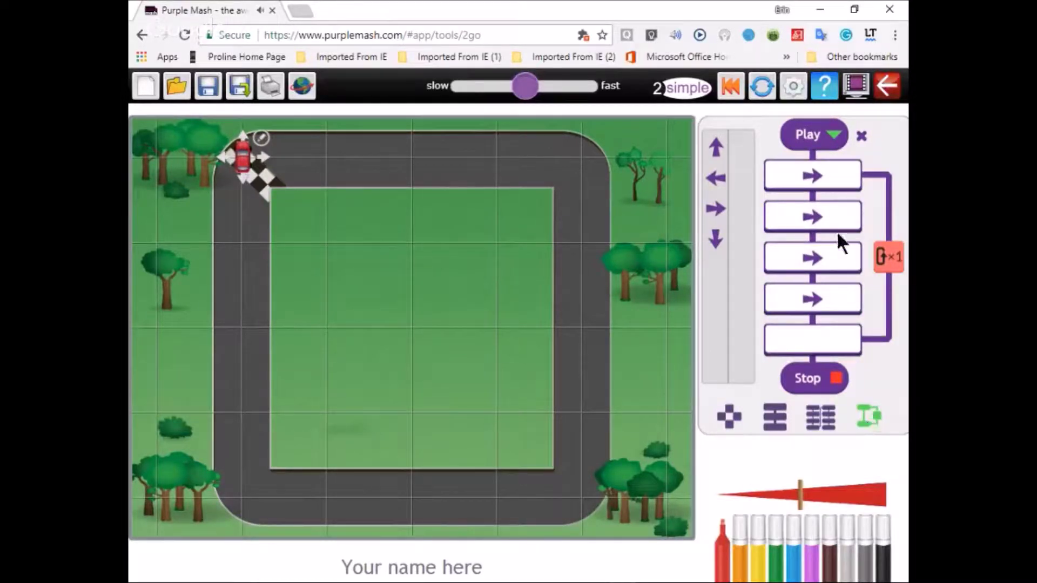
click(775, 417)
click(821, 417)
click(863, 420)
Exit the current file without saving and relaunch 2Go from Tools
click(887, 89)
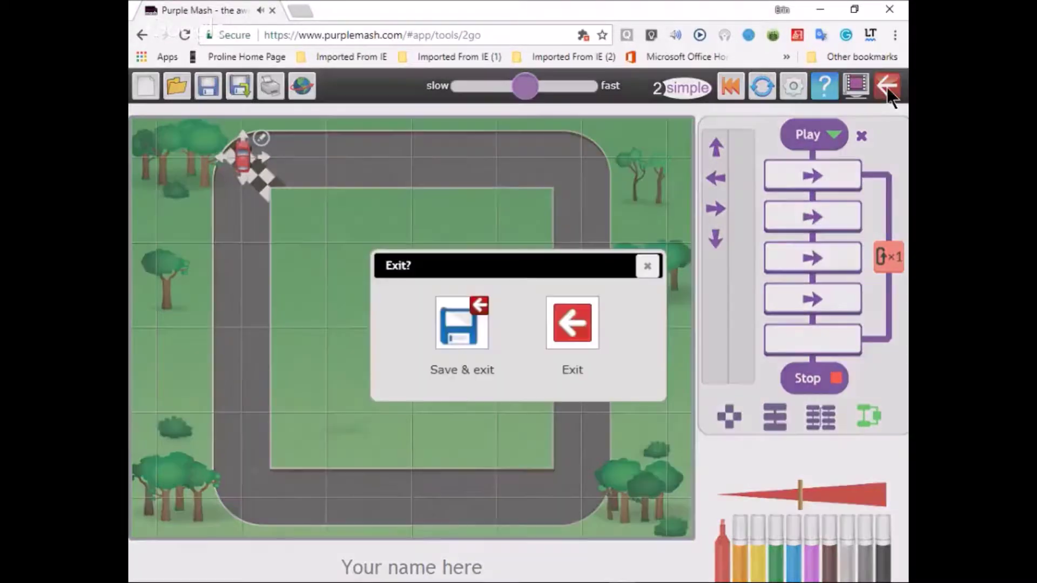
click(573, 323)
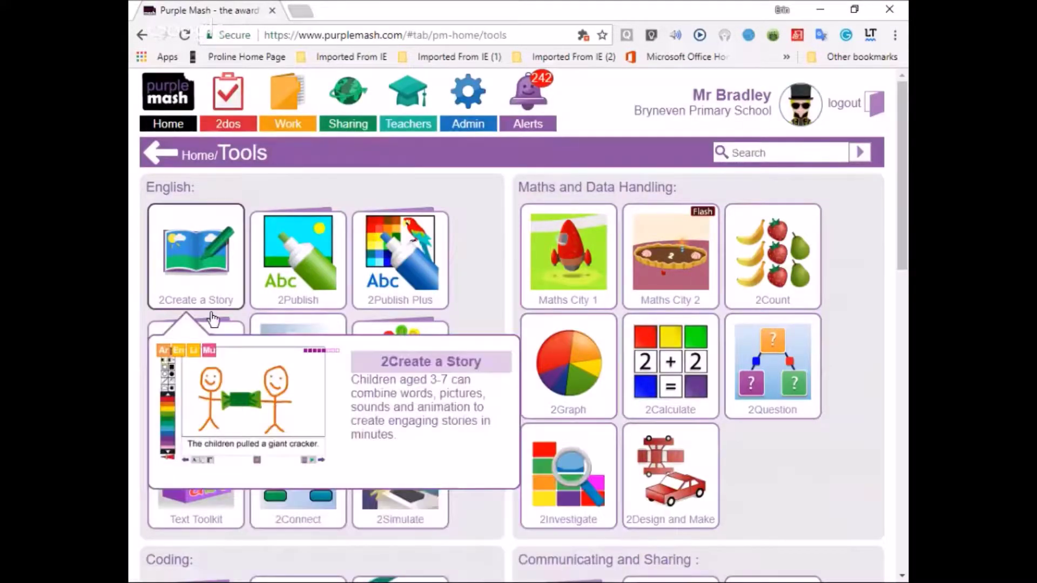
scroll(216, 275, down, 8)
mouse_move(285, 233)
click(288, 194)
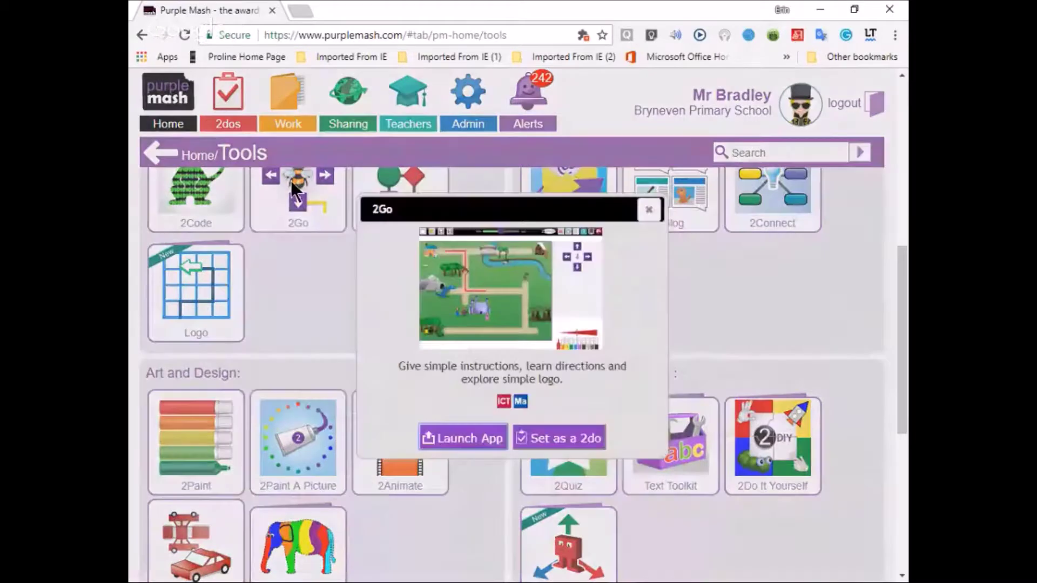
click(451, 441)
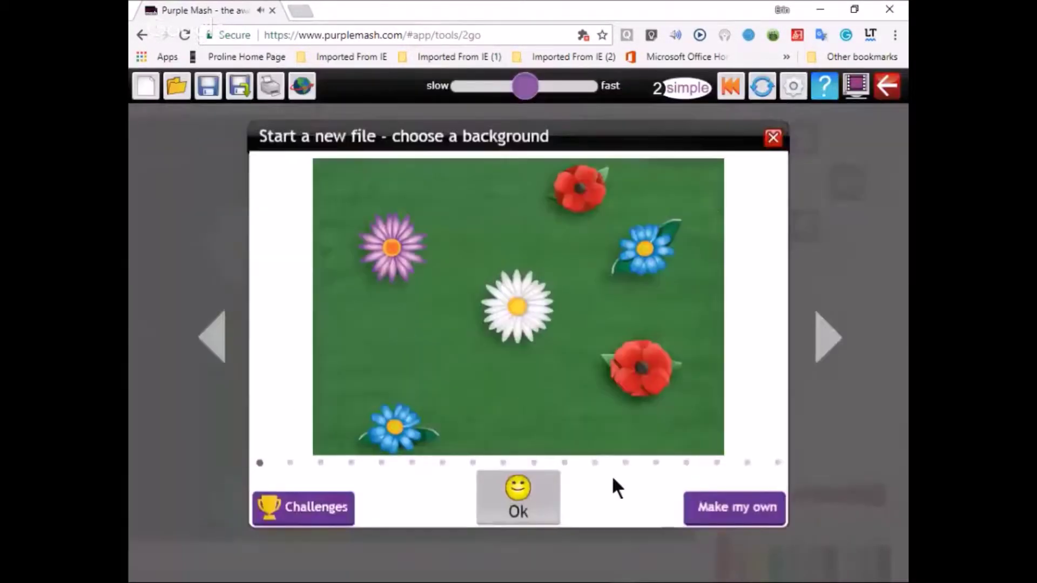
Page through the backgrounds to the race track and start a new file on it
click(852, 339)
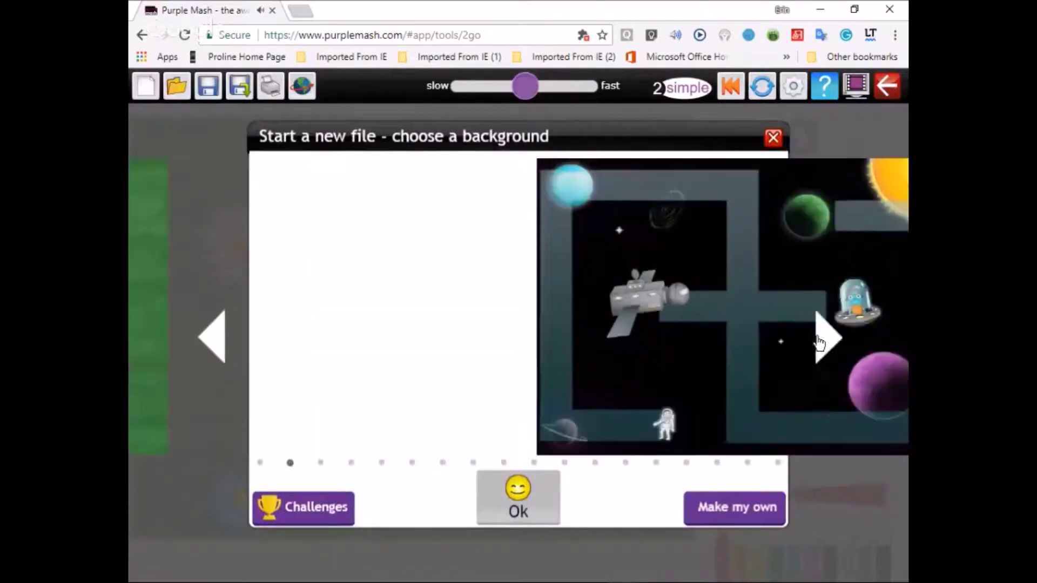
click(827, 348)
click(827, 347)
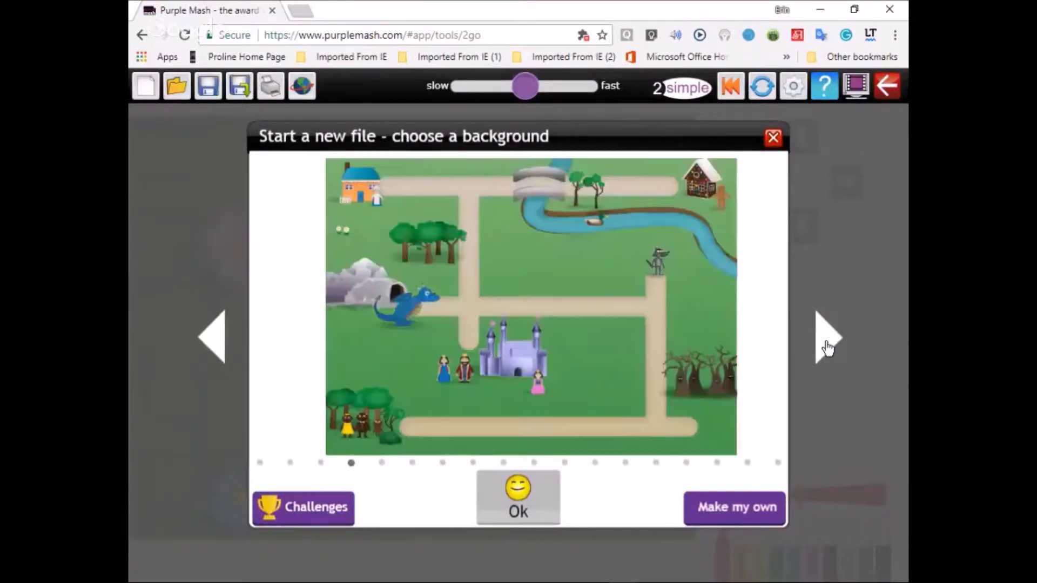
click(827, 347)
click(827, 347)
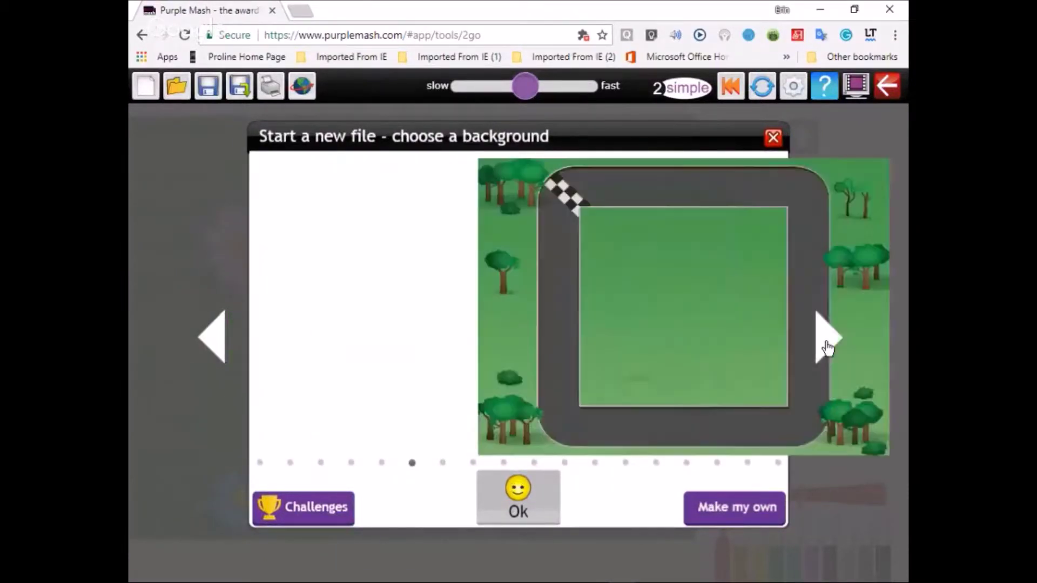
click(515, 495)
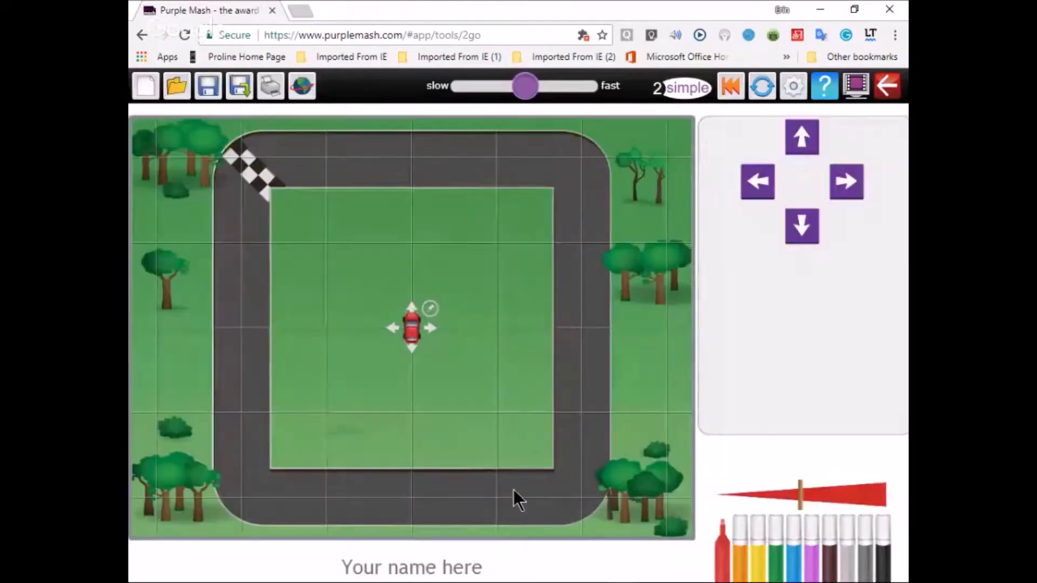
Turn on Allow programming in the 2Go General settings
click(793, 86)
click(456, 143)
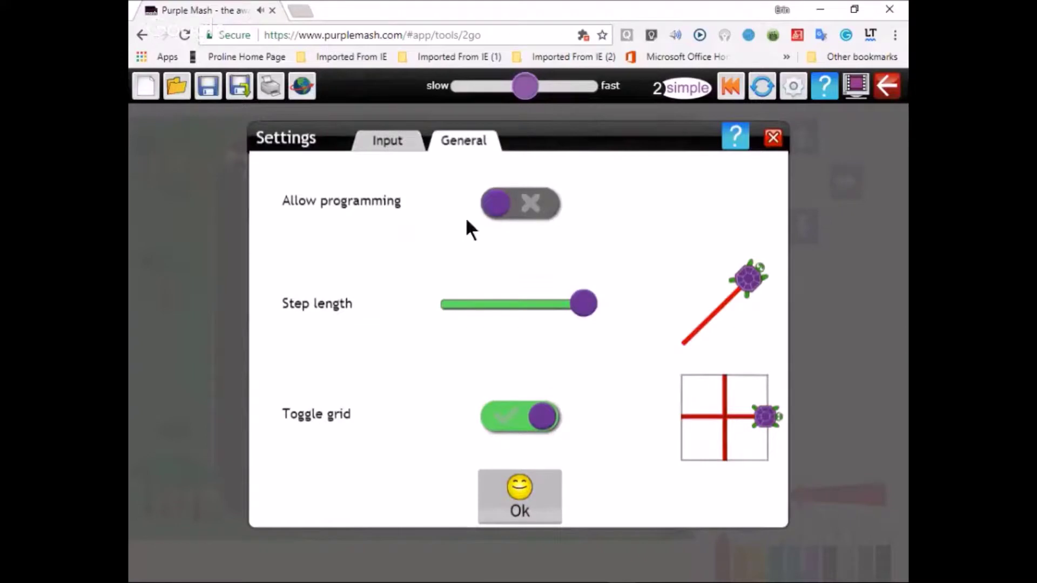
click(488, 210)
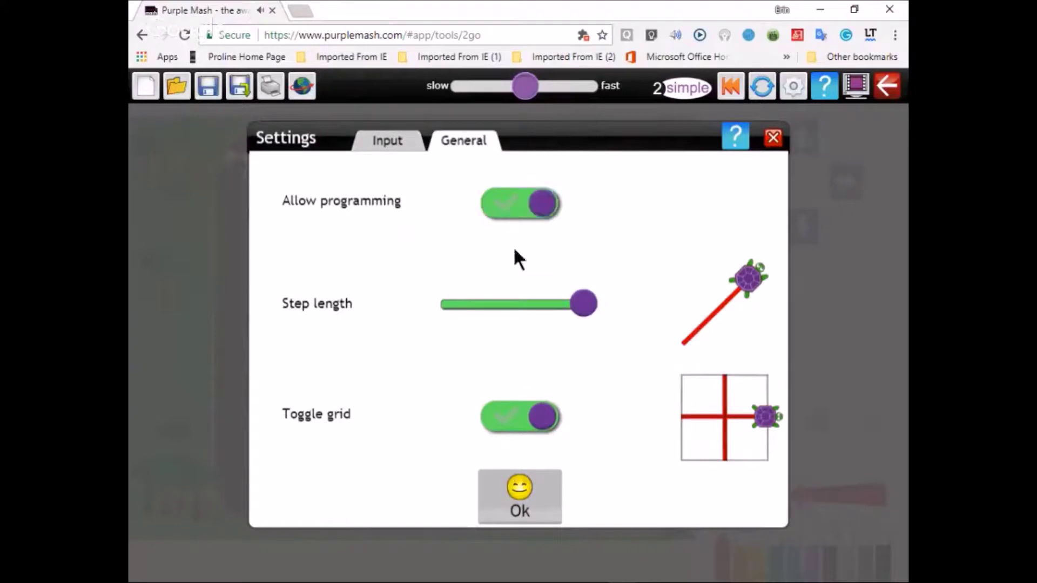
click(529, 513)
Switch to direct direction controls and drag the car onto the chequered start line
click(865, 416)
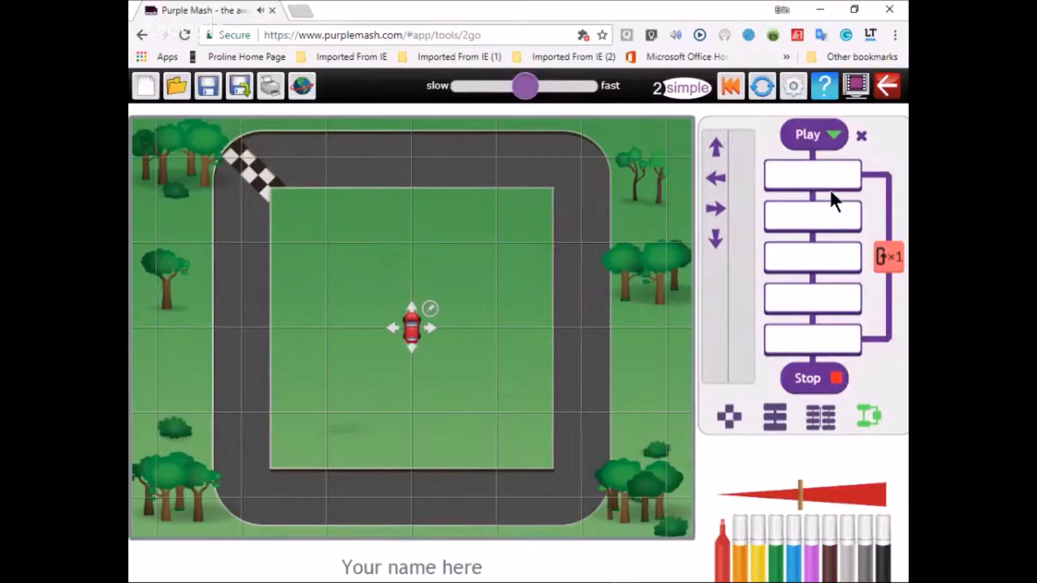
click(733, 417)
drag(411, 328, 248, 163)
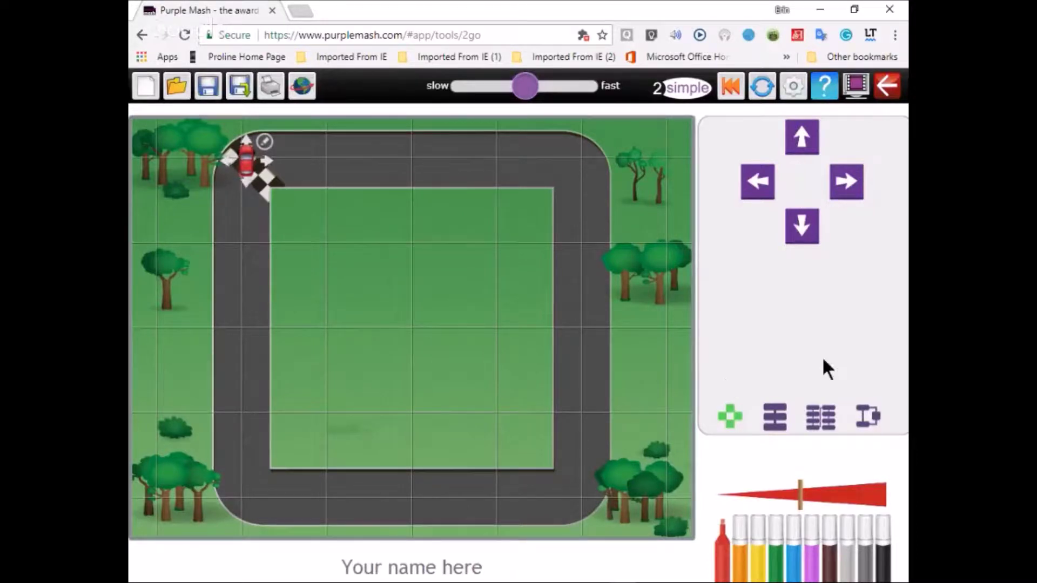
Drive the car right along the top and down the right side, then return it to the start
click(846, 183)
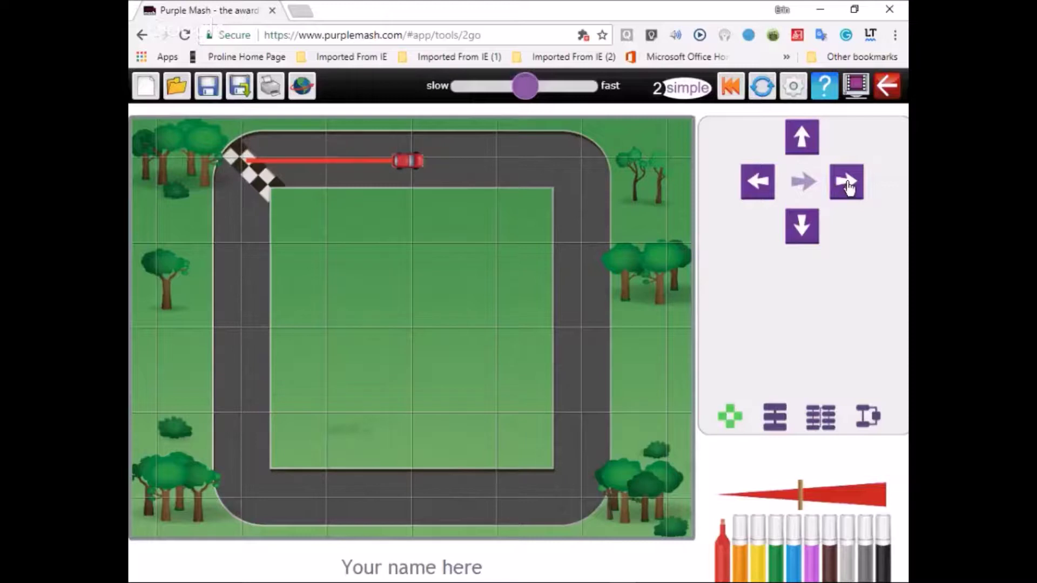
click(802, 222)
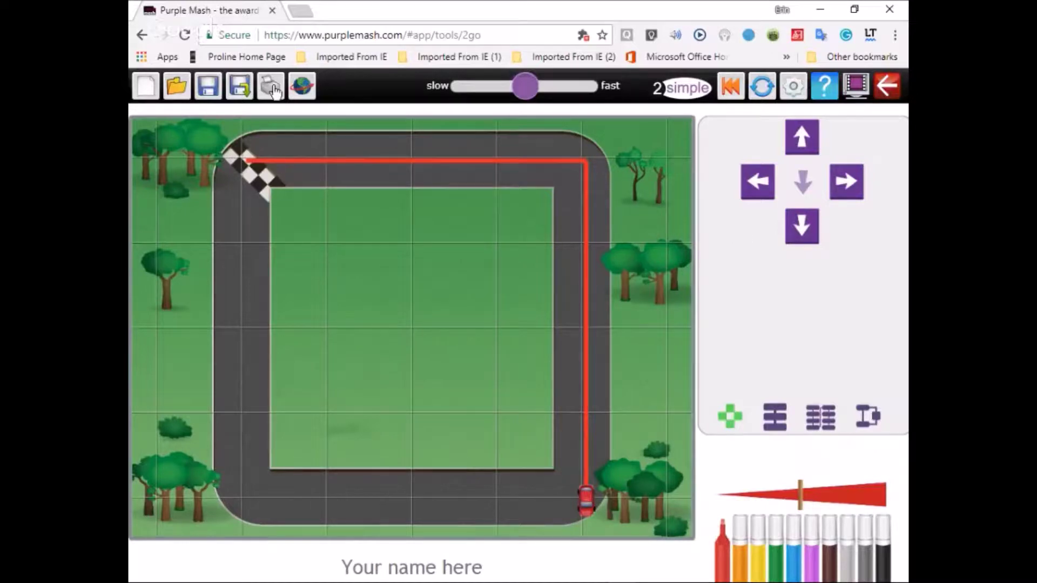
drag(589, 505, 252, 167)
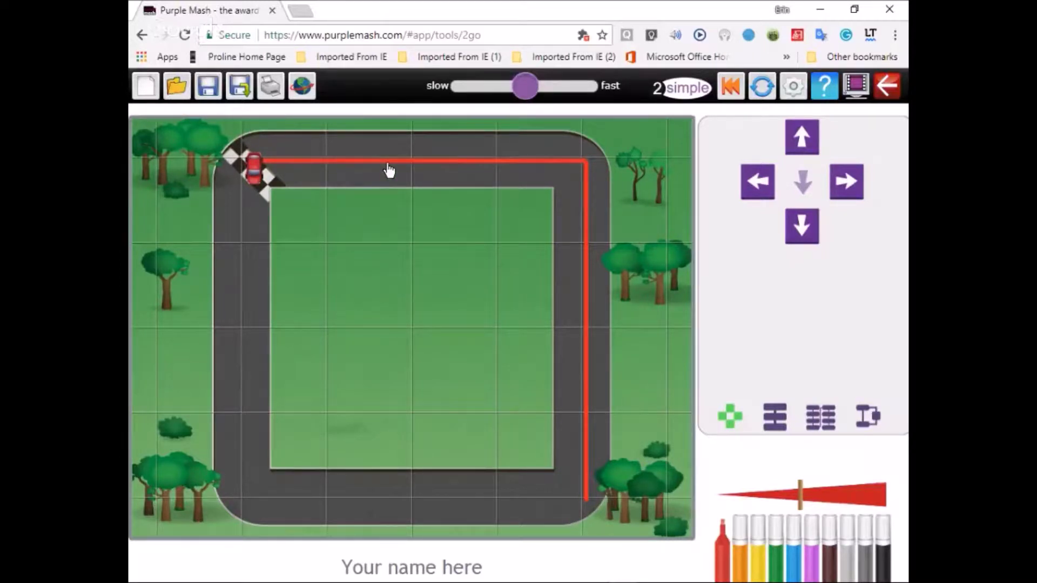
Start saving and choose Gr 5D's 2Go Activity folder as the destination
click(211, 92)
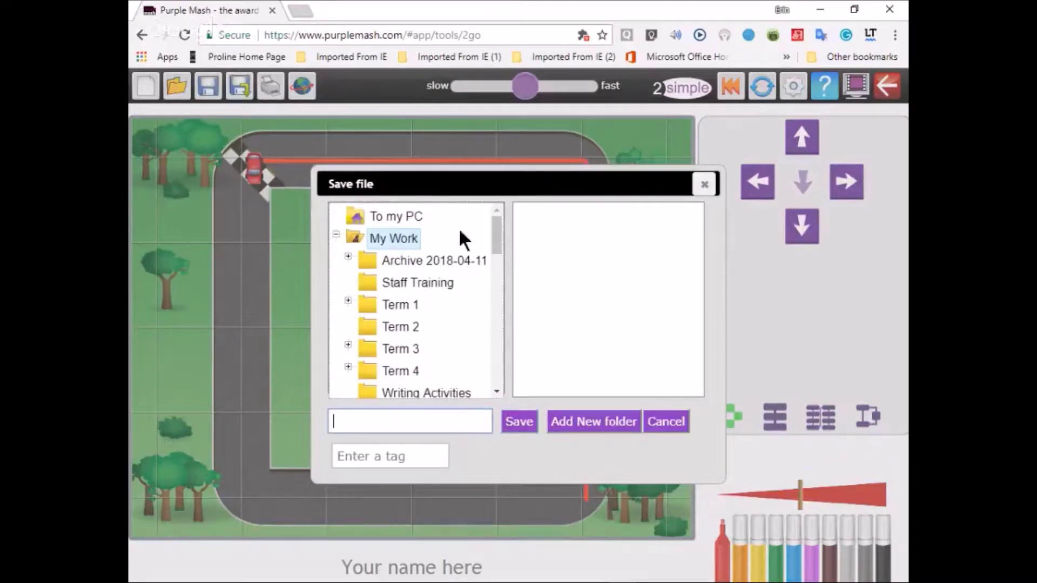
drag(497, 242, 492, 326)
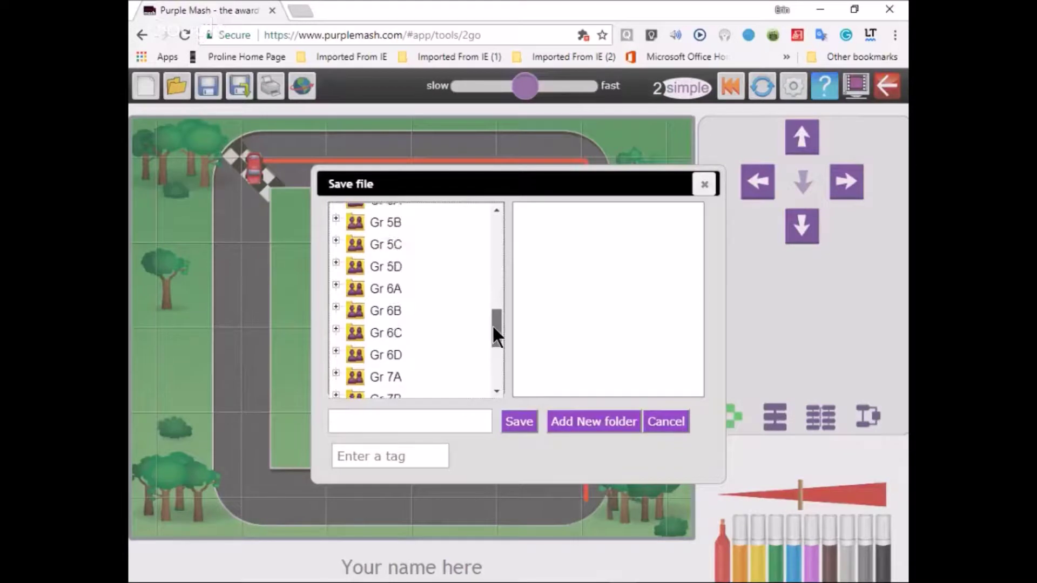
click(336, 264)
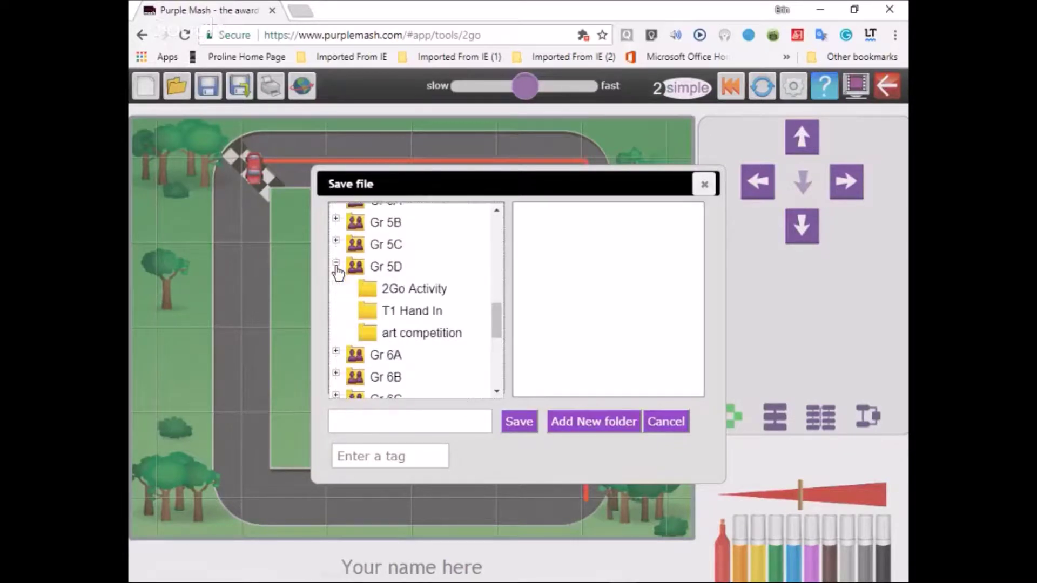
click(389, 292)
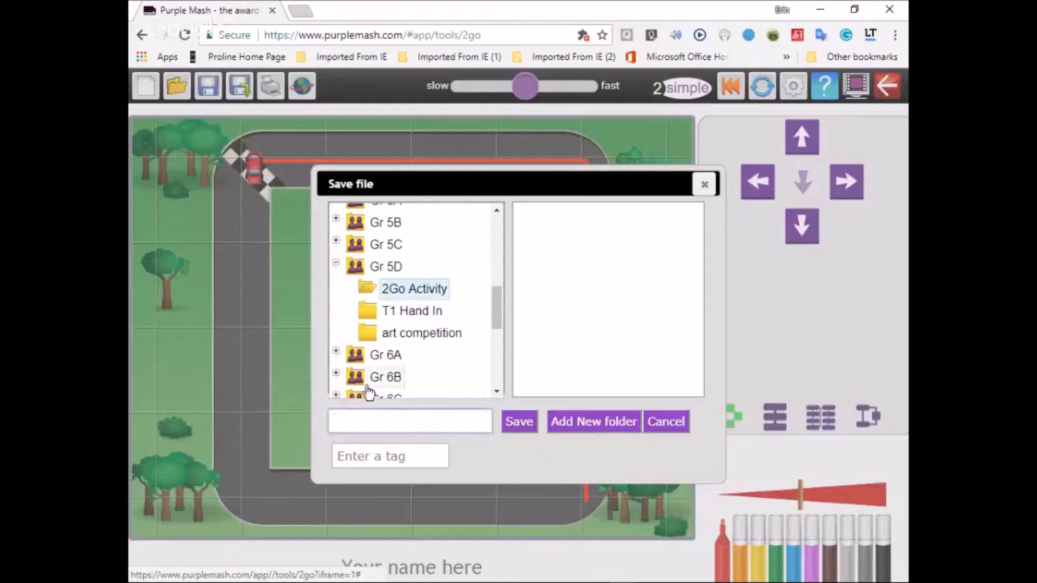
Replace the file name with the pupil's name followed by 003
click(359, 419)
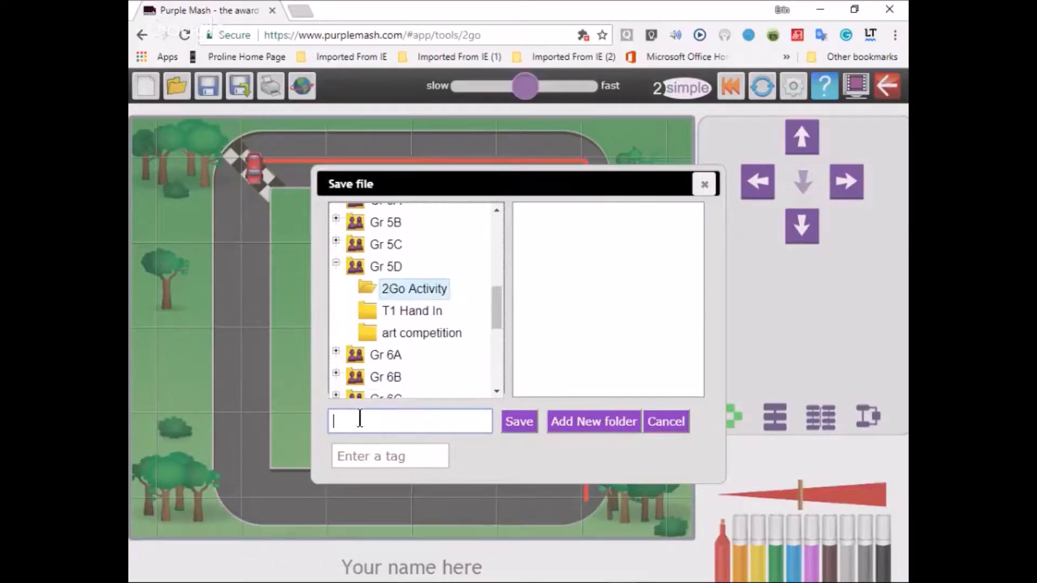
text(car)
drag(361, 421, 317, 423)
text(ErinBradley)
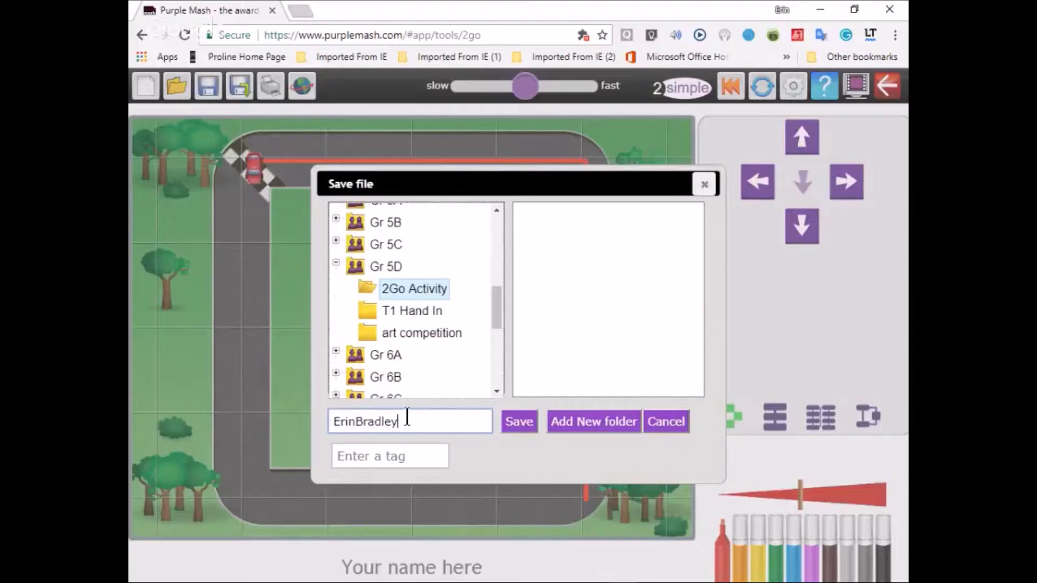
text(001)
drag(413, 421, 424, 422)
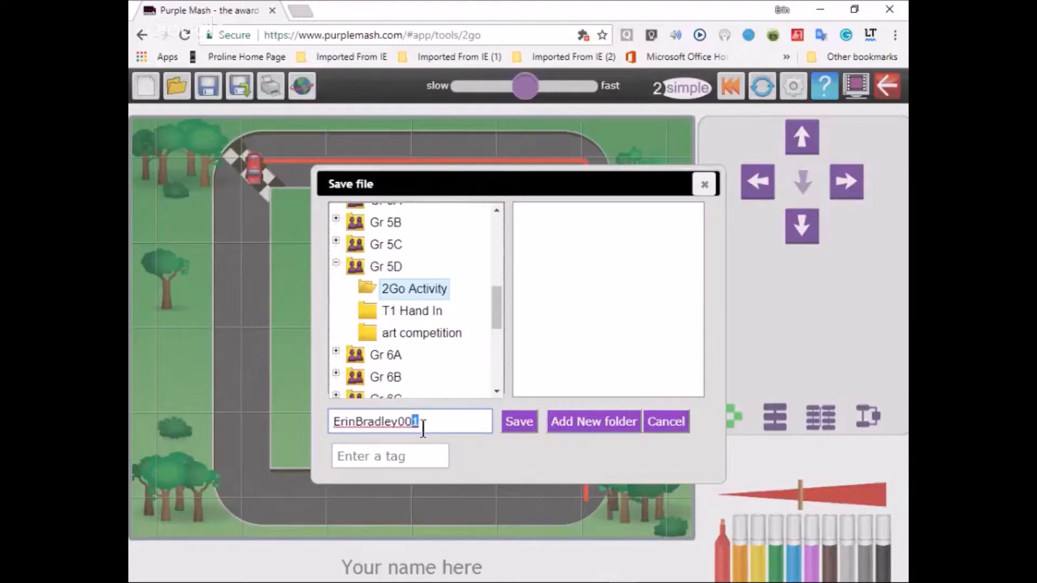
key(BackSpace)
text(2)
drag(421, 422, 413, 422)
text(3)
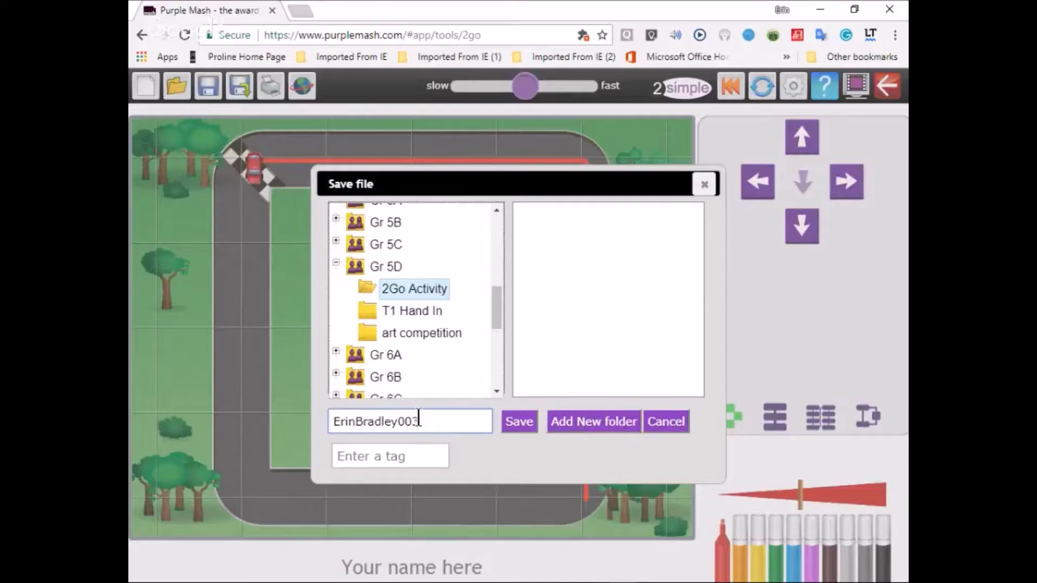
drag(418, 419, 321, 406)
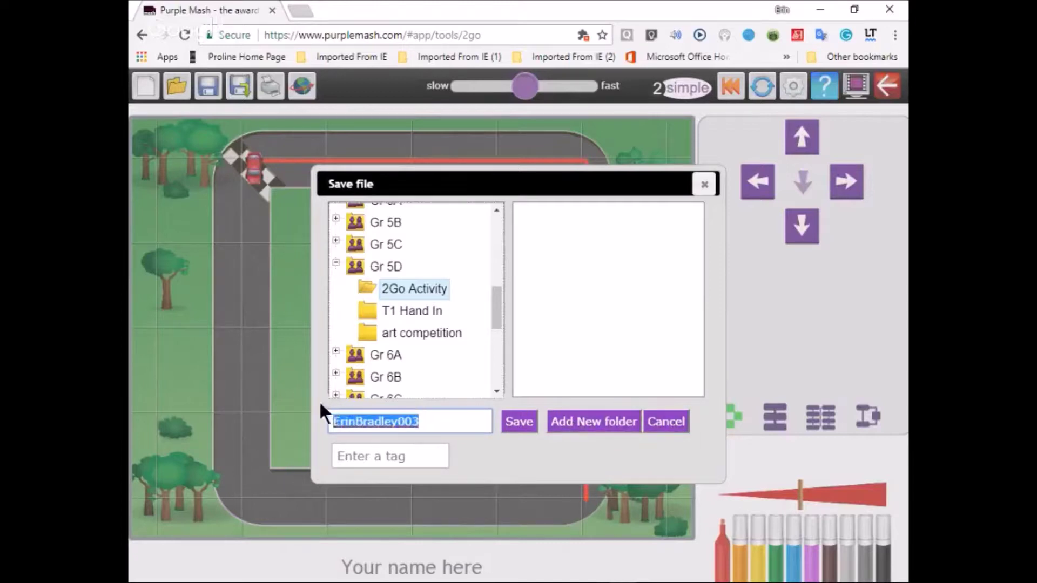
click(373, 421)
drag(398, 421, 328, 415)
click(424, 423)
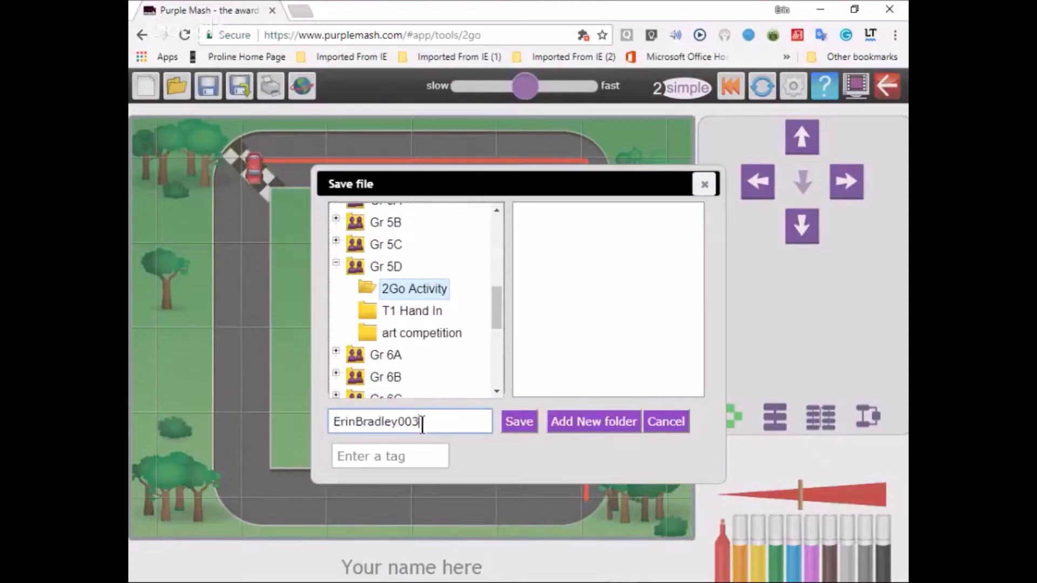
click(398, 421)
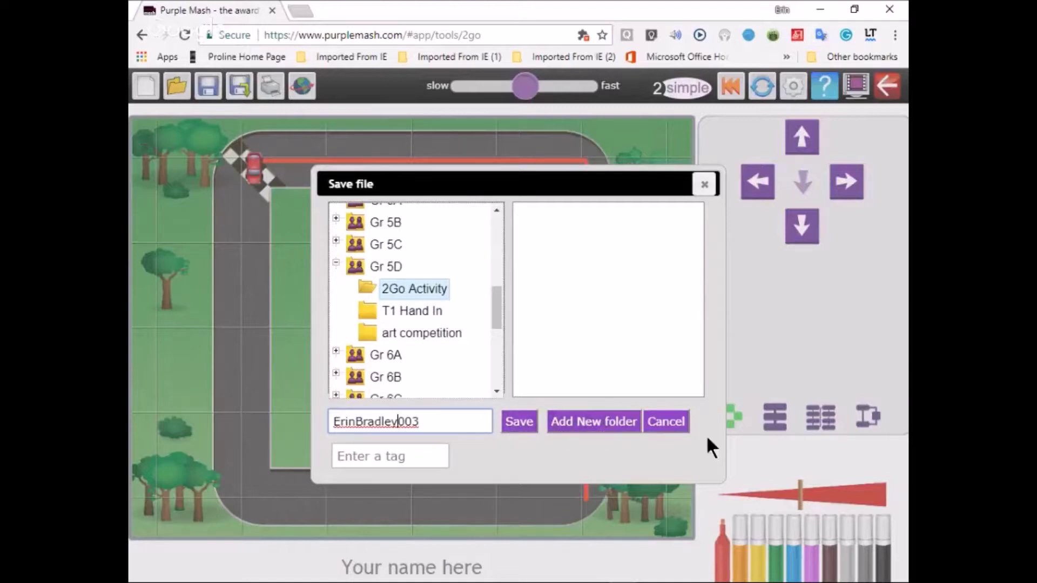
Close the save dialog without saving and begin exporting the racetrack route as an image
click(677, 423)
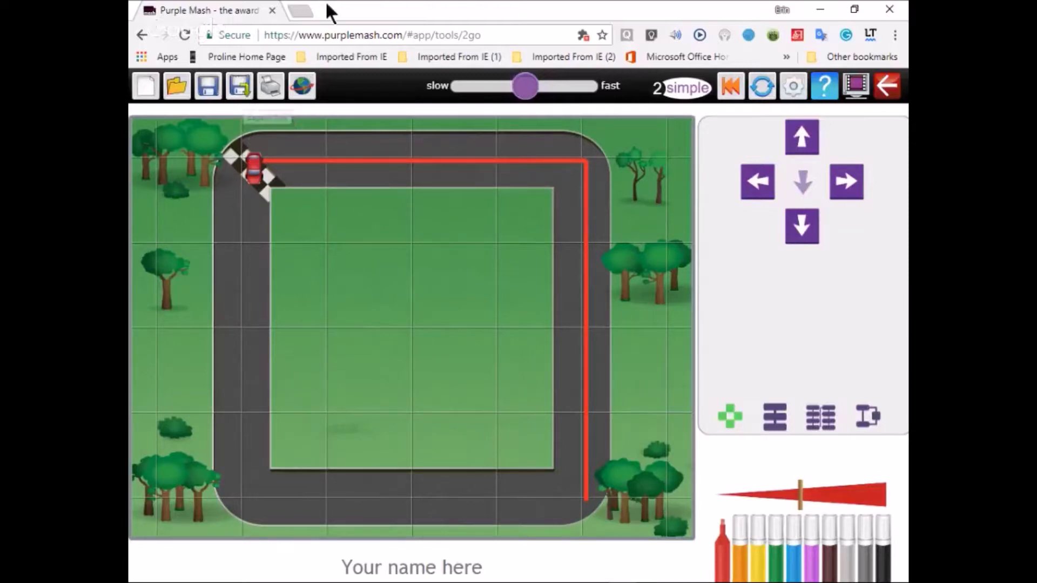
click(241, 90)
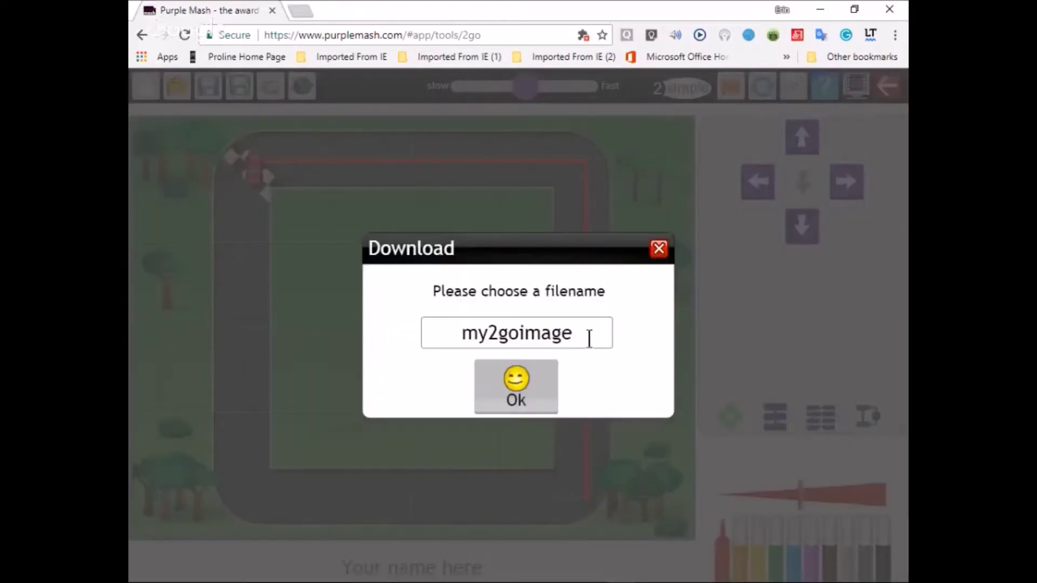
Replace 'my2goimage' with the pupil's first name plus '001' and download the PNG
drag(568, 326, 433, 333)
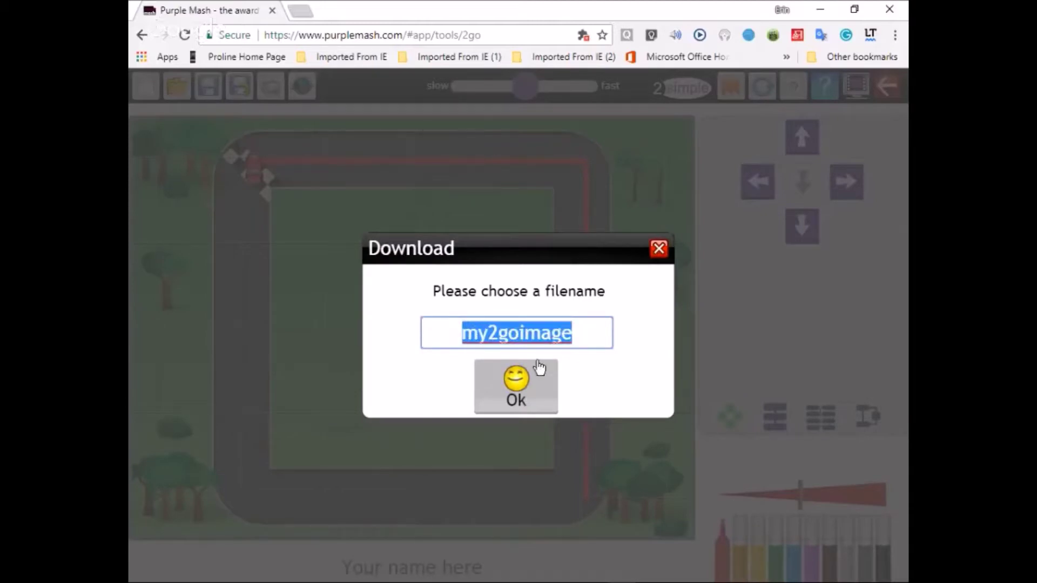
text(Ero)
key(BackSpace)
text(in)
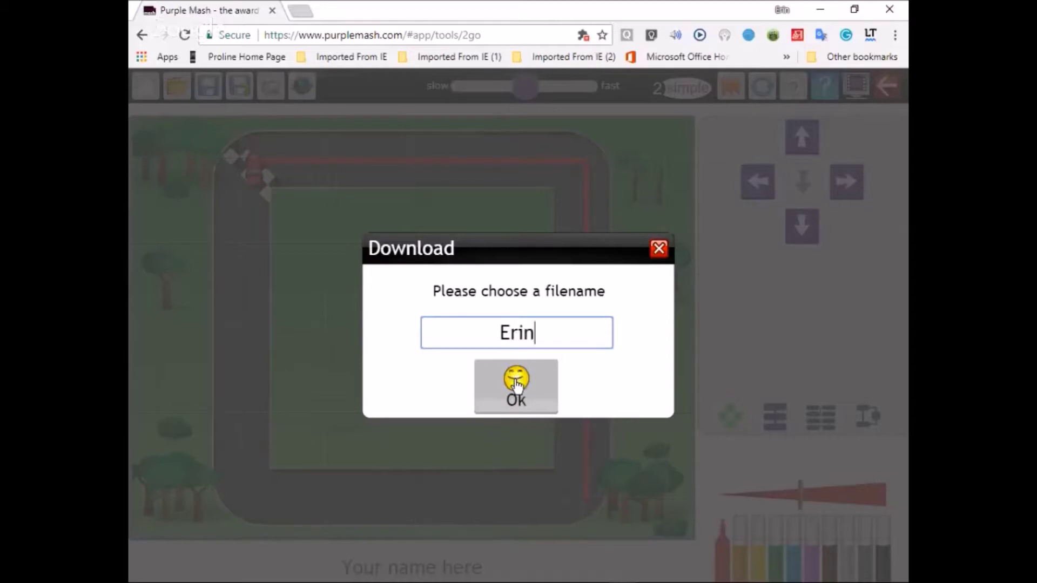
text(bradley)
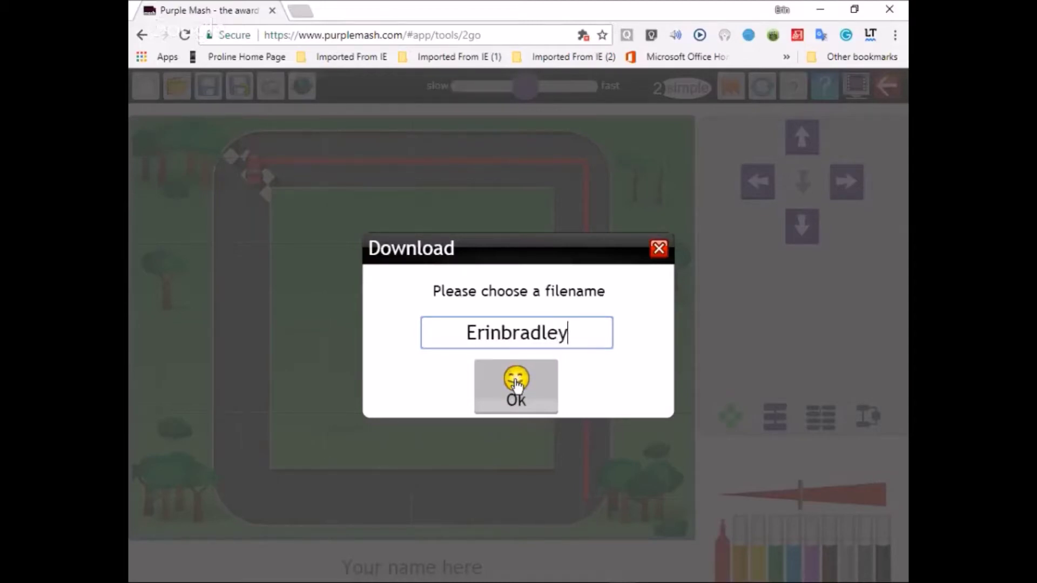
text(0)
drag(582, 334, 496, 333)
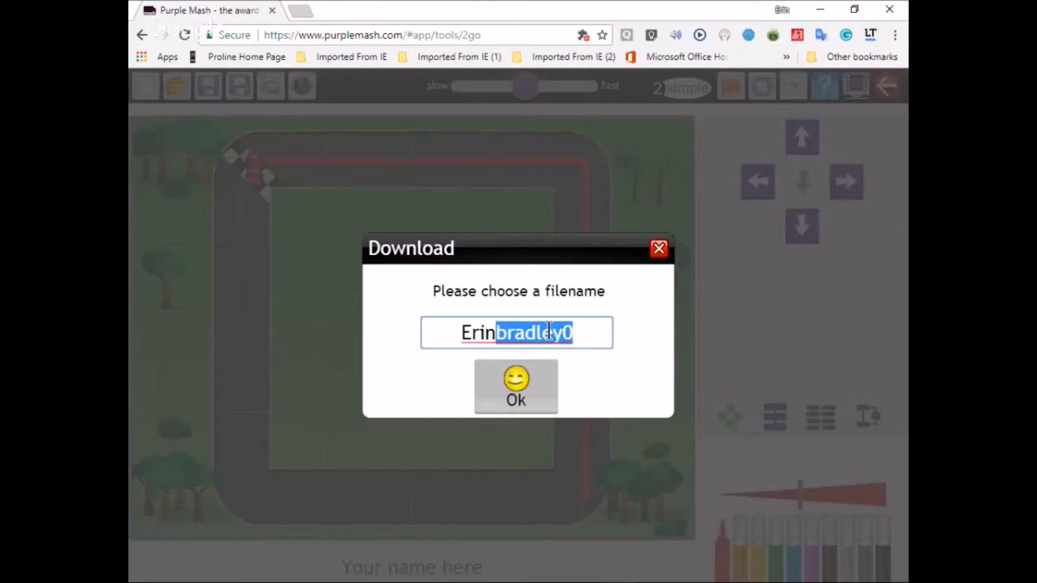
text(001)
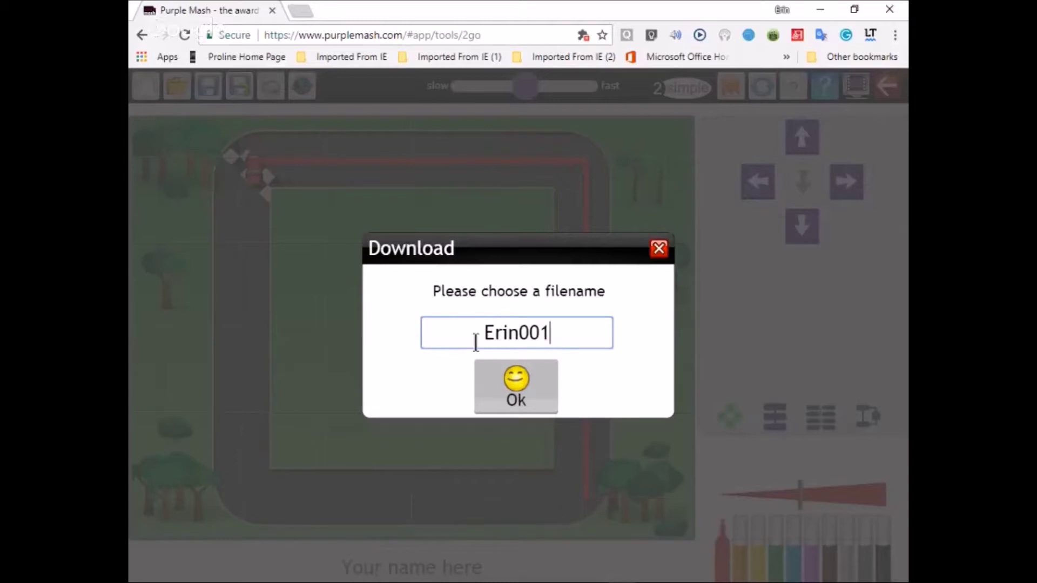
click(516, 394)
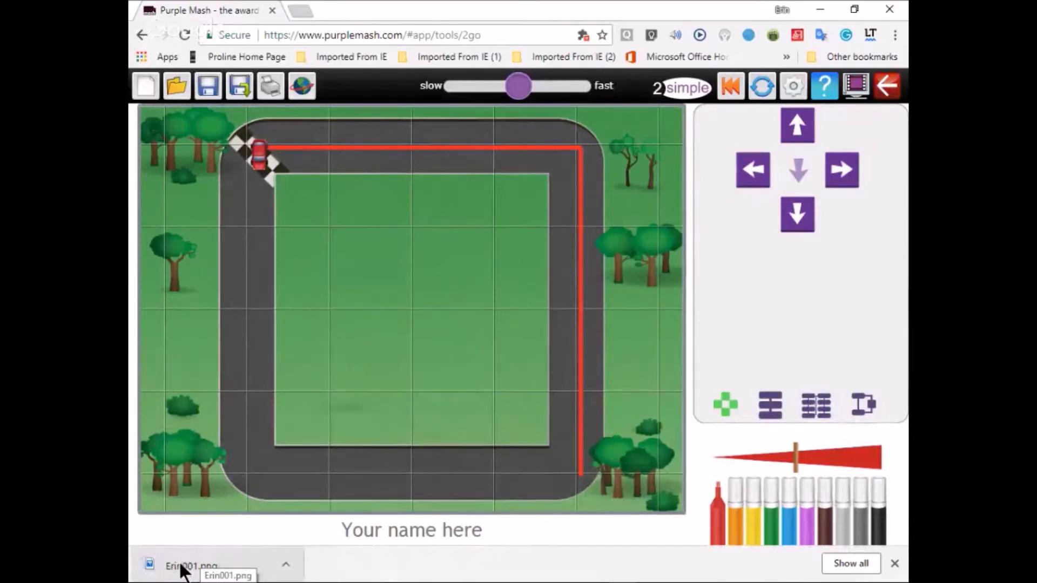
click(178, 566)
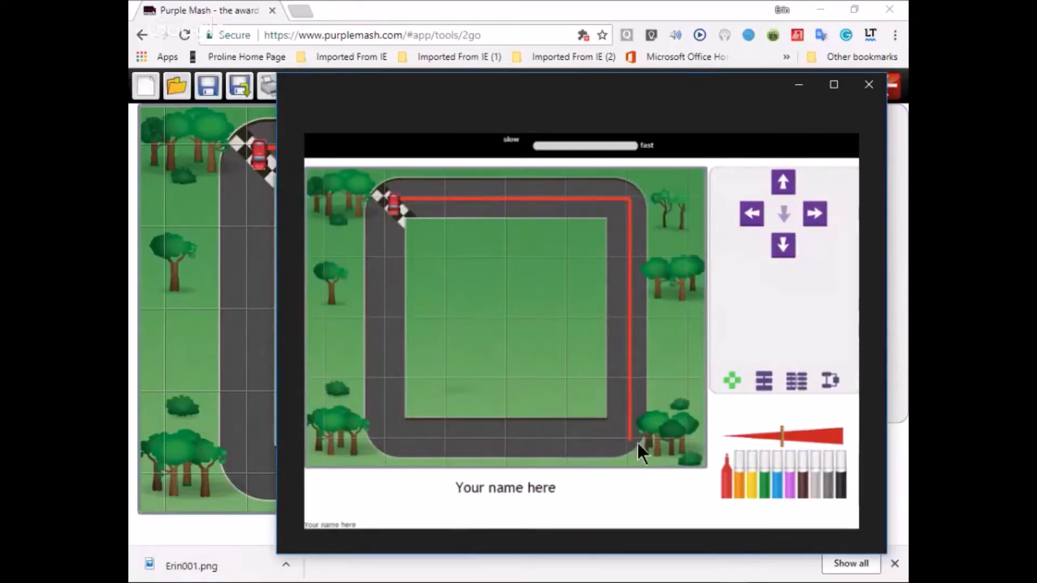
mouse_move(510, 131)
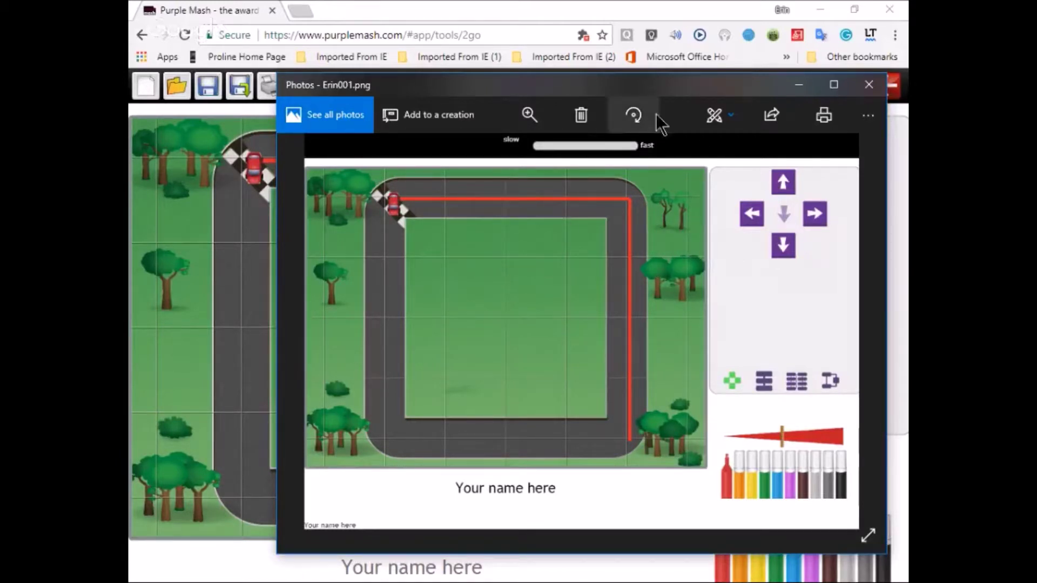
click(869, 85)
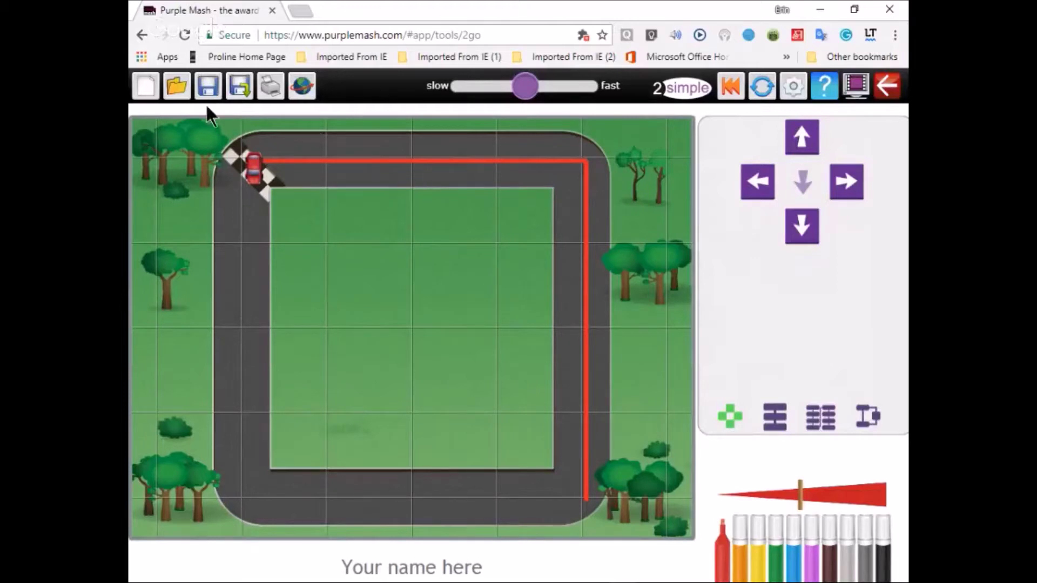
click(177, 88)
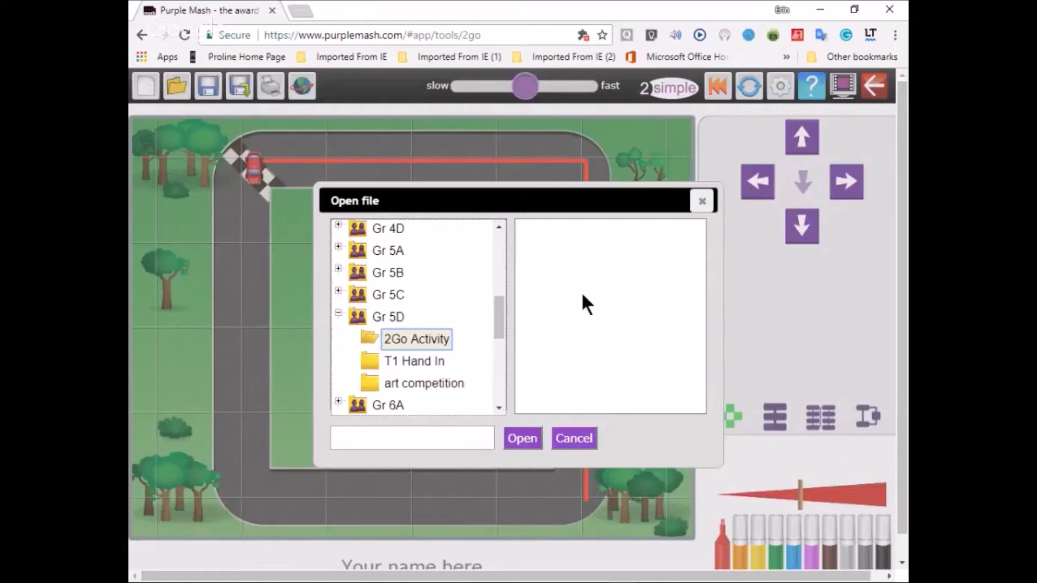
scroll(396, 345, up, 5)
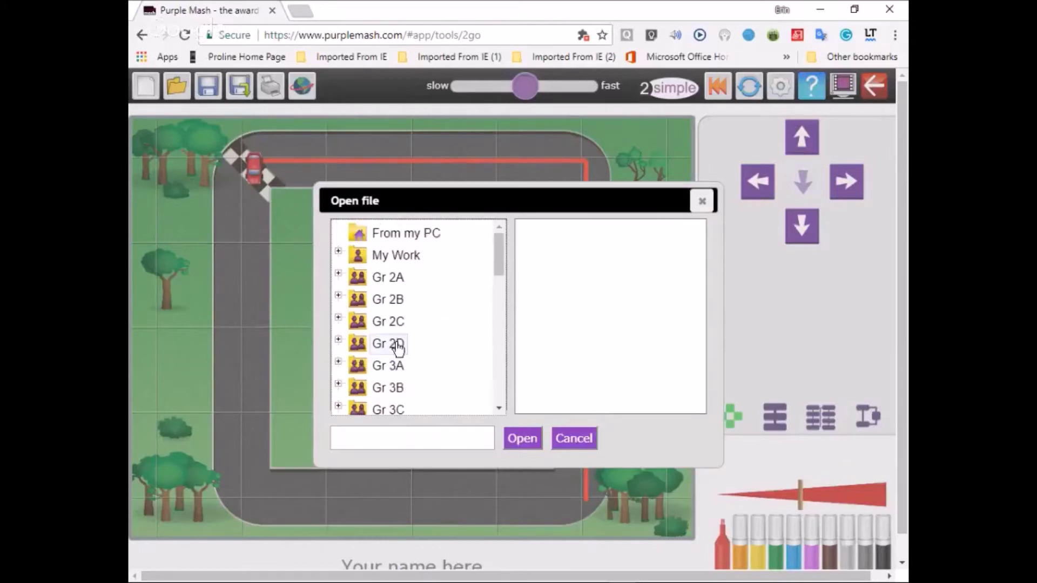
drag(498, 278, 497, 385)
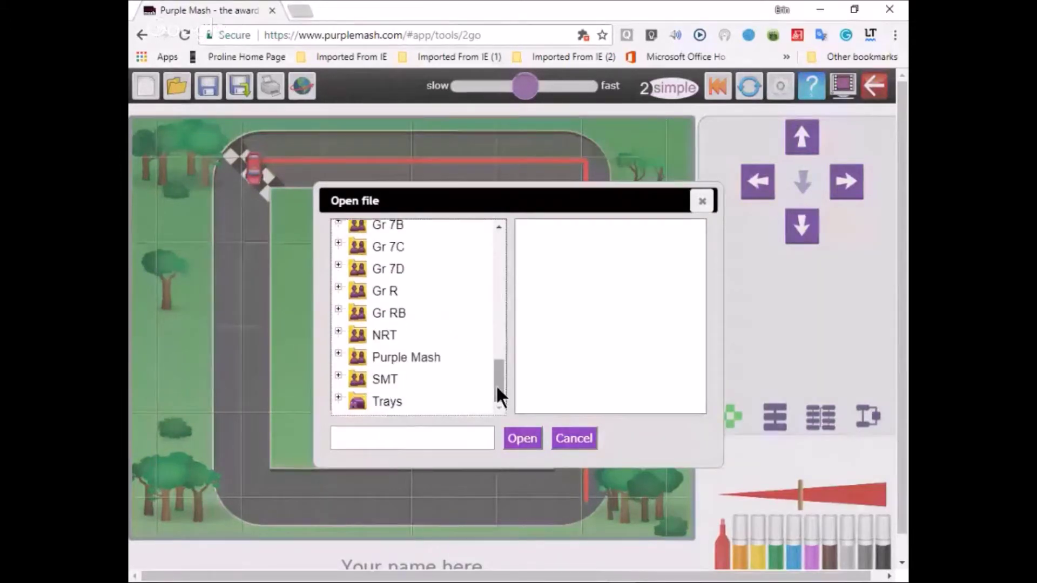
click(588, 442)
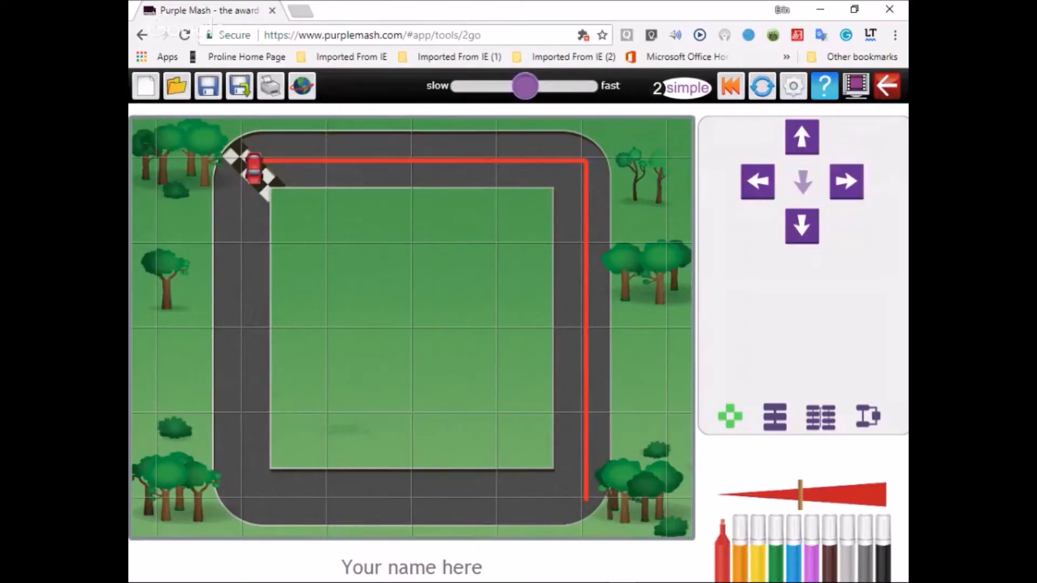
Start a new file on the space maze background
click(154, 91)
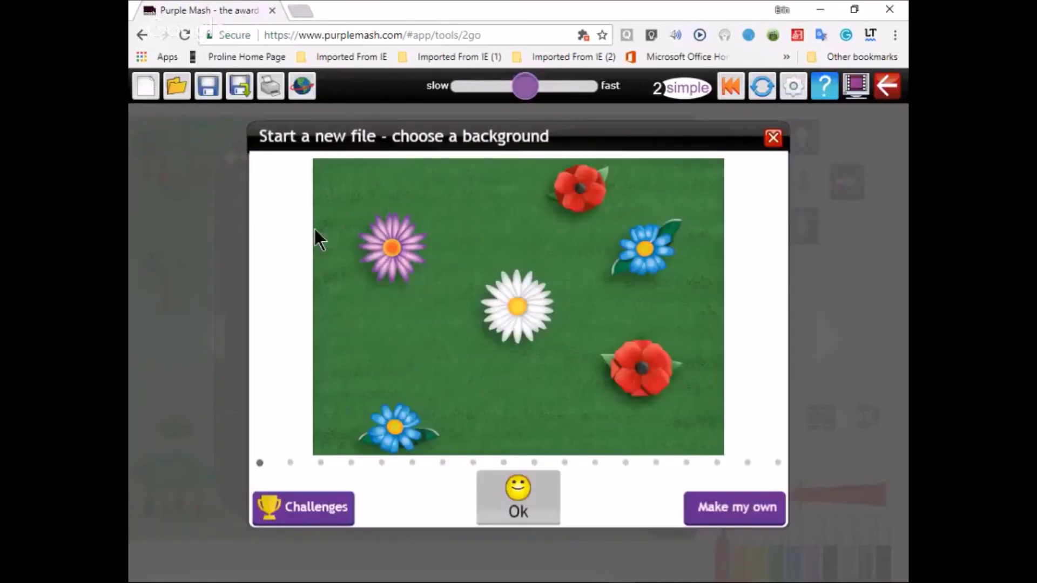
click(825, 339)
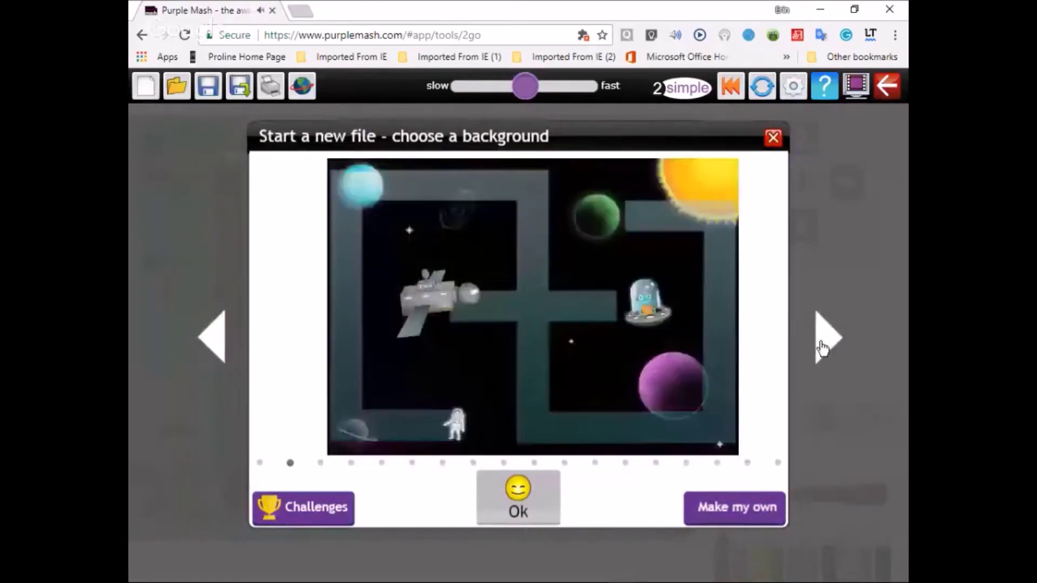
click(518, 497)
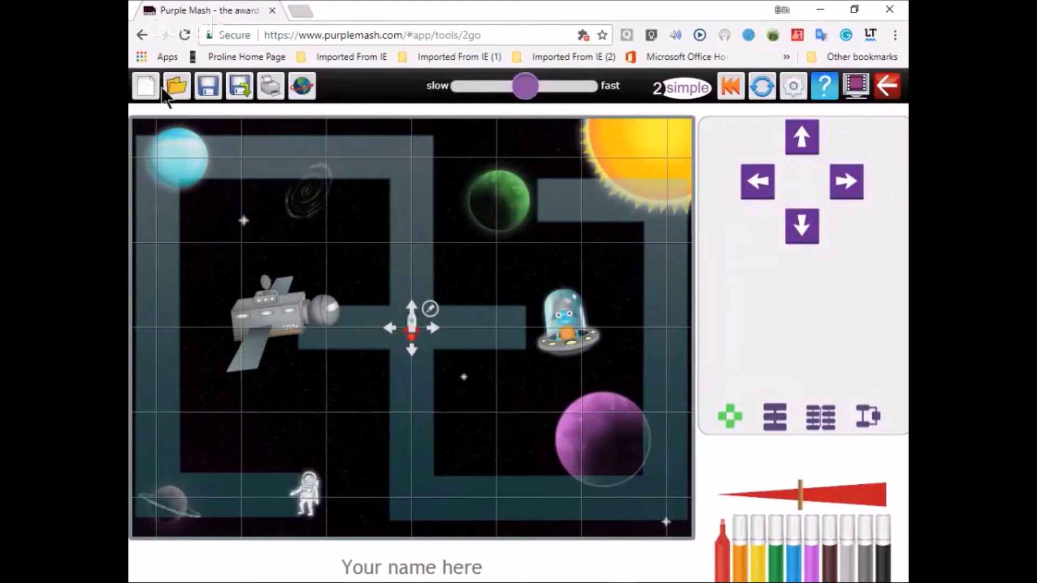
Start another new file, advancing through the backgrounds to the underwater scene
click(144, 85)
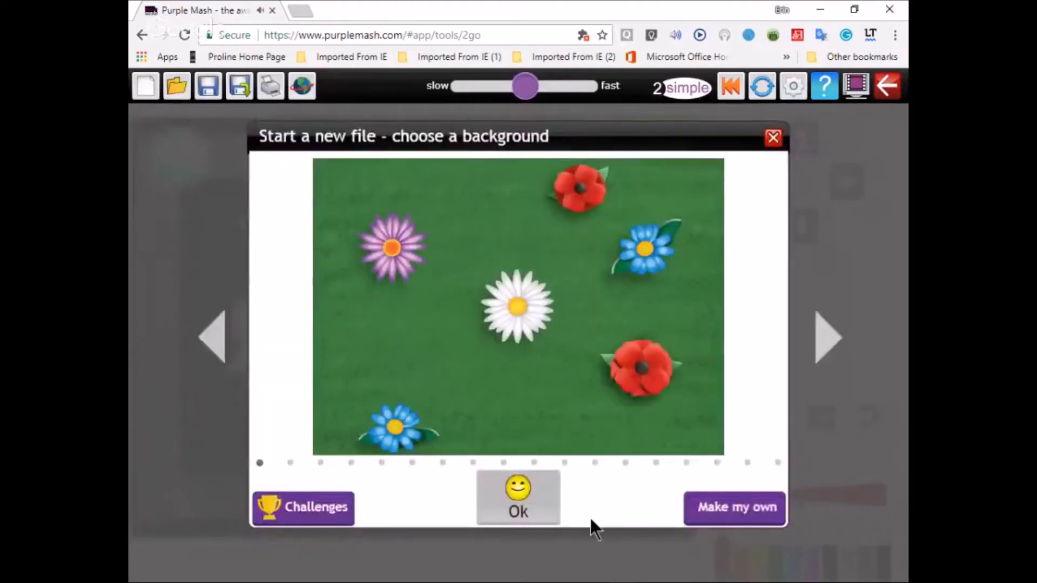
click(827, 339)
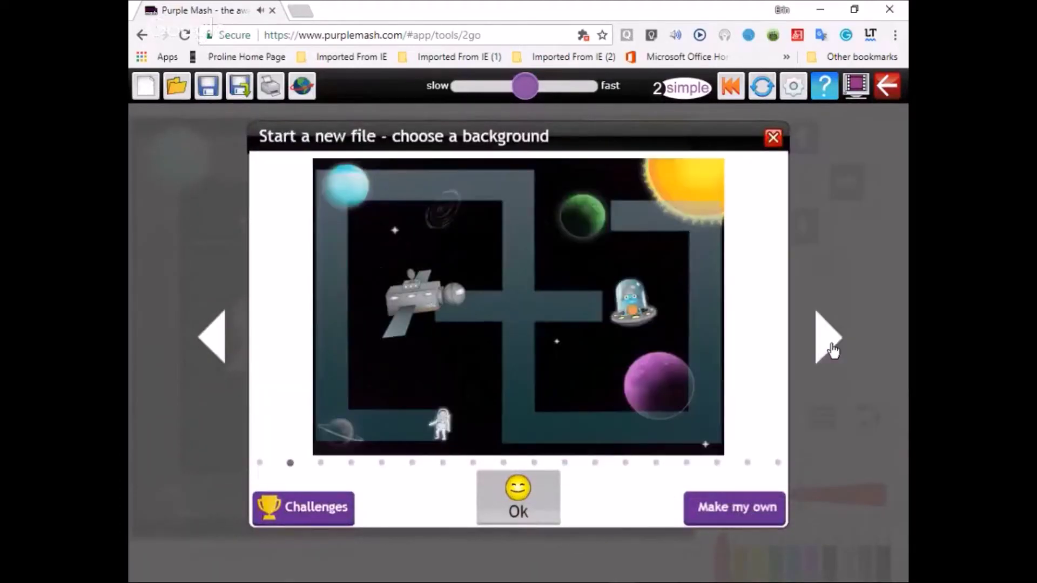
click(828, 340)
click(829, 342)
click(828, 341)
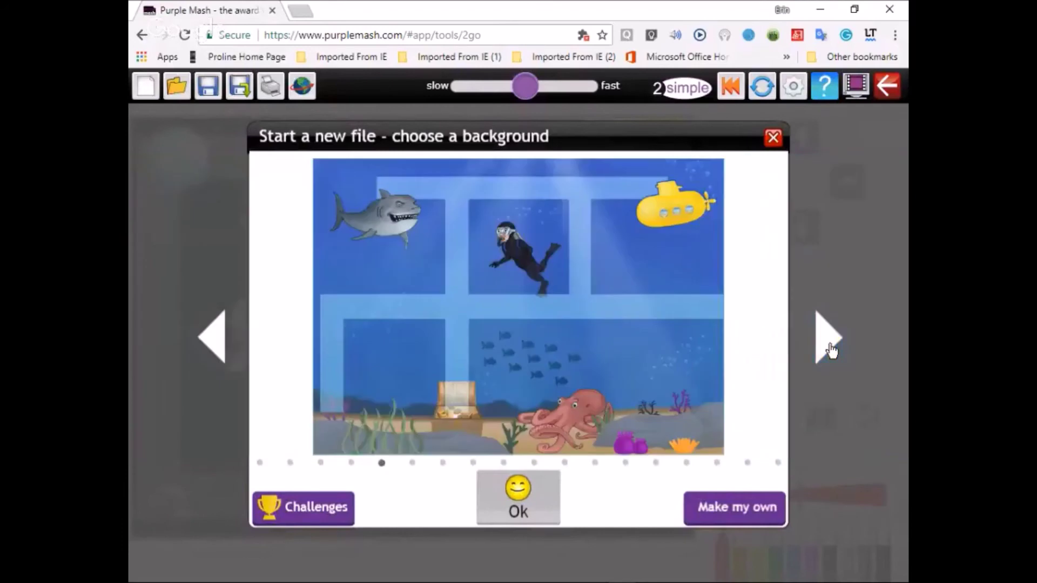
click(520, 502)
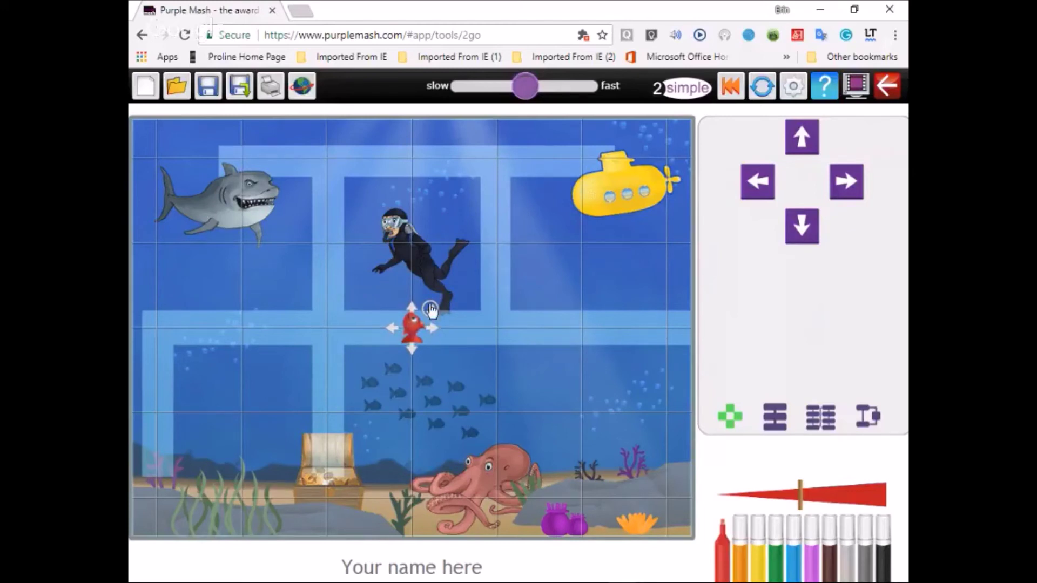
Move the red fish to the top row, just left of the yellow submarine
drag(412, 327, 496, 176)
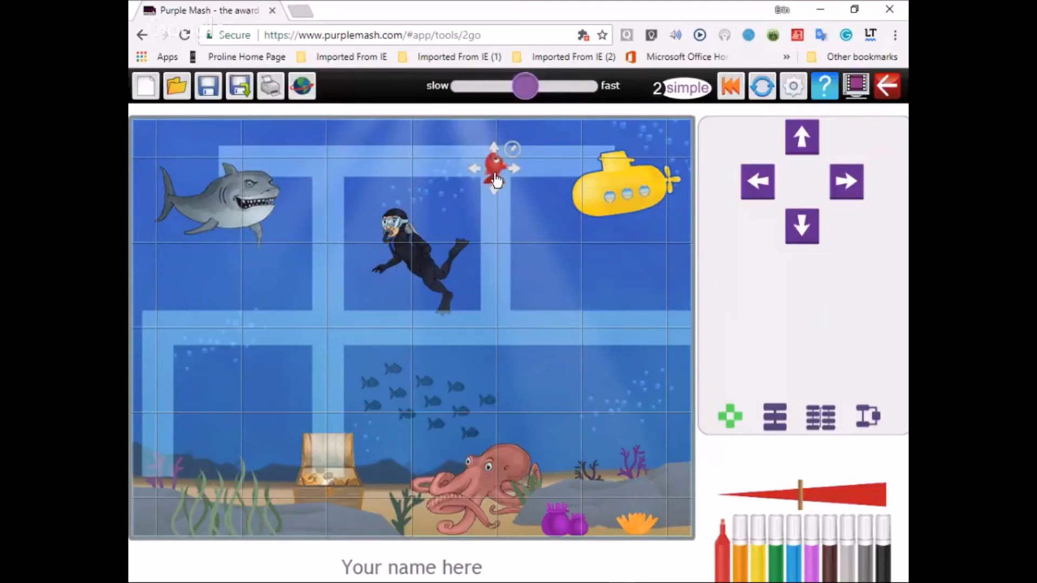
click(514, 169)
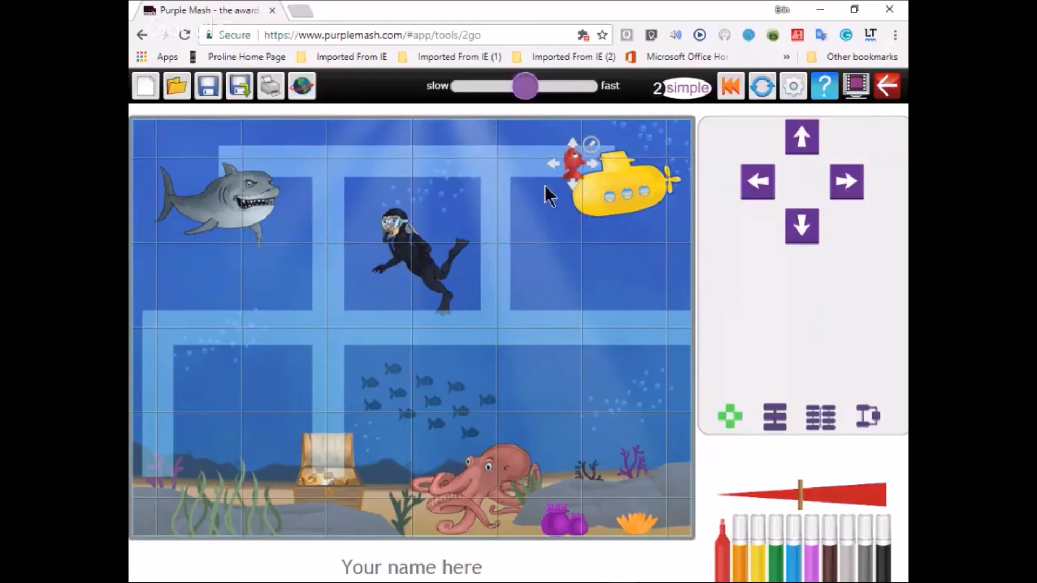
drag(564, 179, 501, 184)
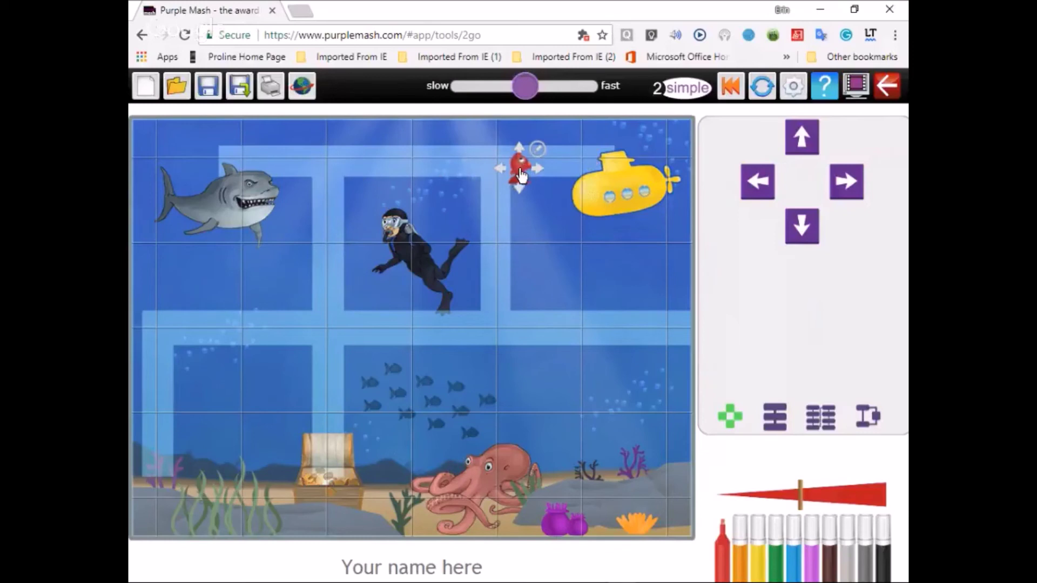